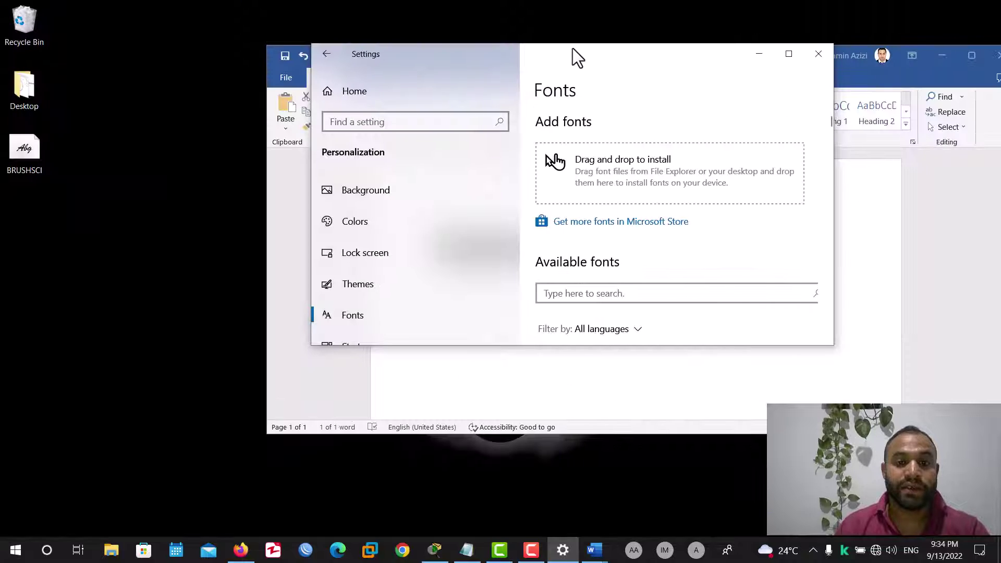
- Install the BRUSHSCI font file from the desktop and search the available fonts for "brush"
mouse_move(12, 150)
left_mouse_down()
mouse_move(196, 130)
mouse_move(578, 156)
mouse_move(570, 175)
left_mouse_up()
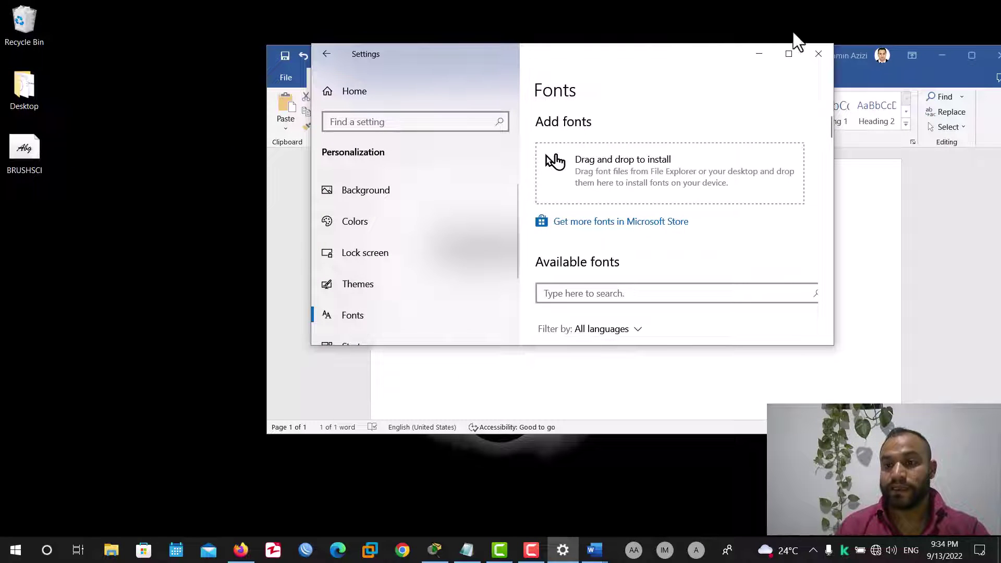
double_click(693, 57)
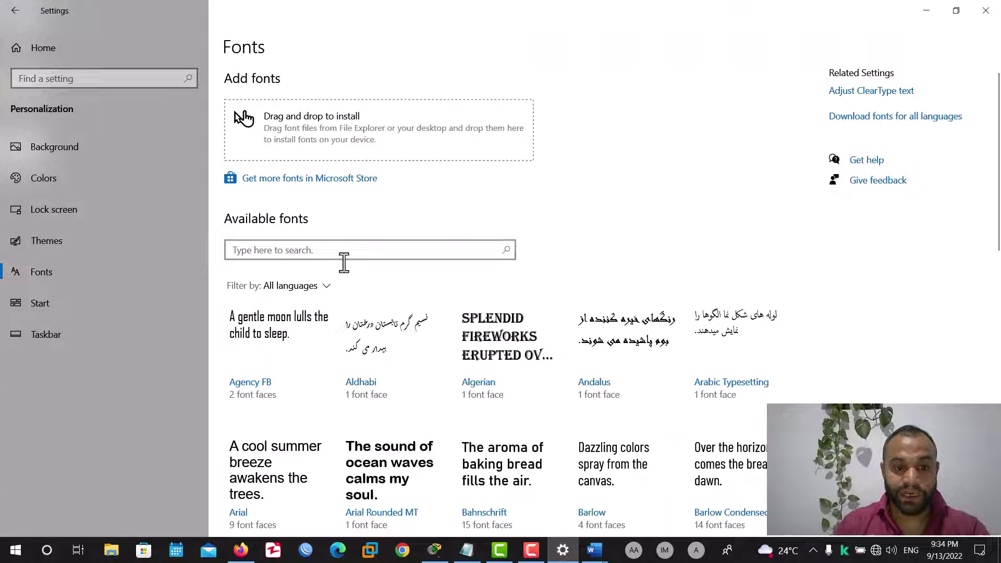
left_click(342, 253)
type("b")
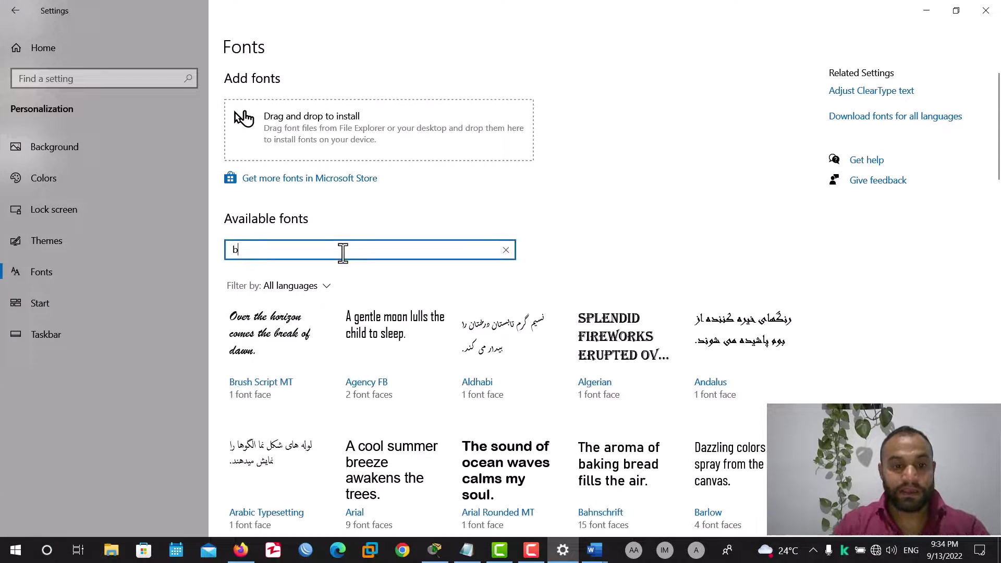
type("r")
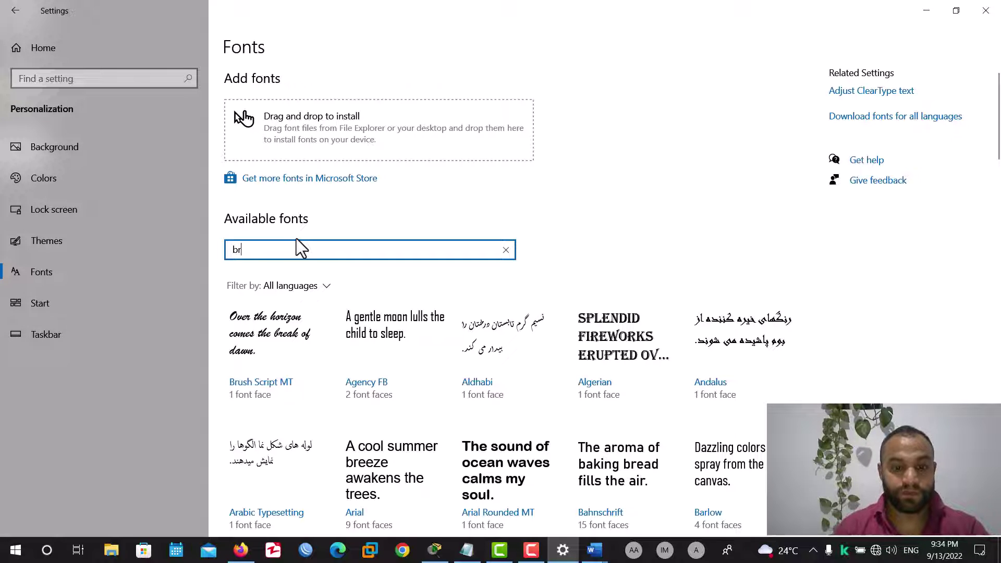
type("ush")
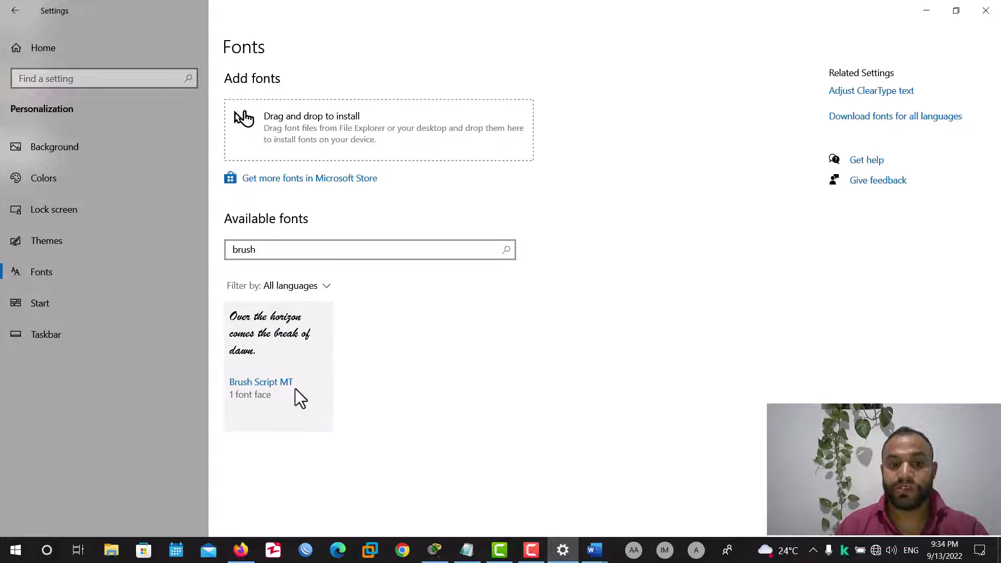
- Switch to Word and check how the Brush Script MT font renders on the text in Document2
left_click(926, 10)
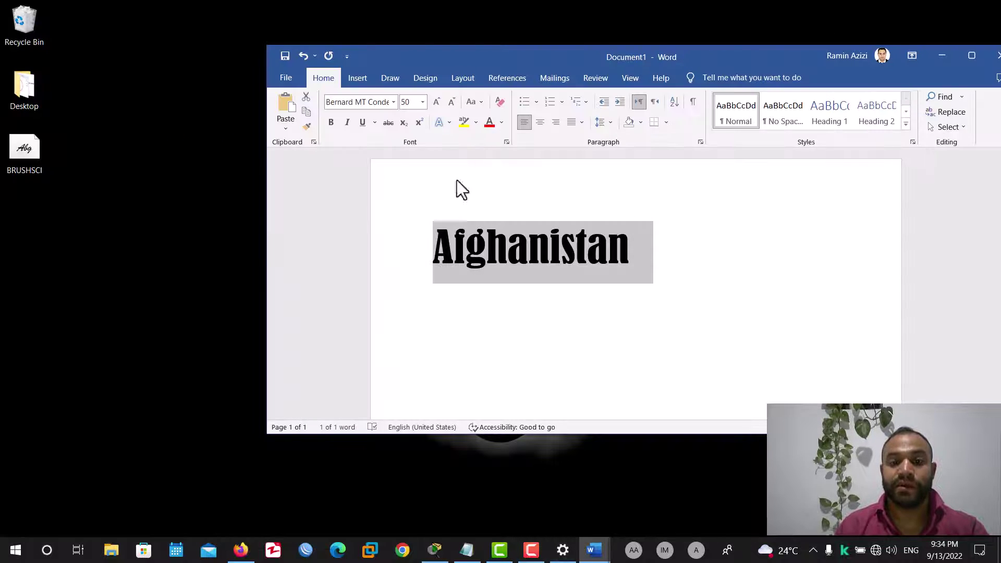
left_click(362, 103)
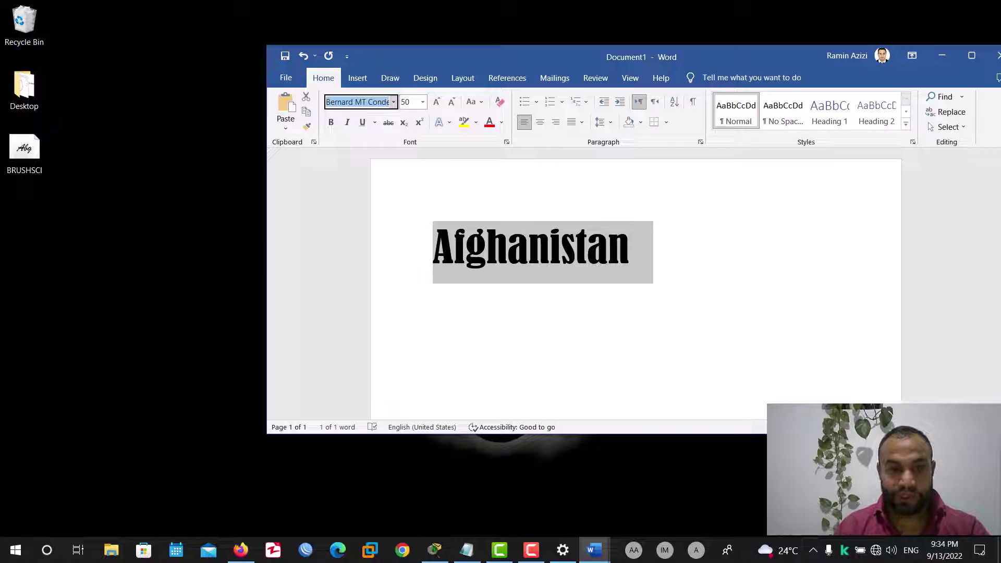
left_click(603, 549)
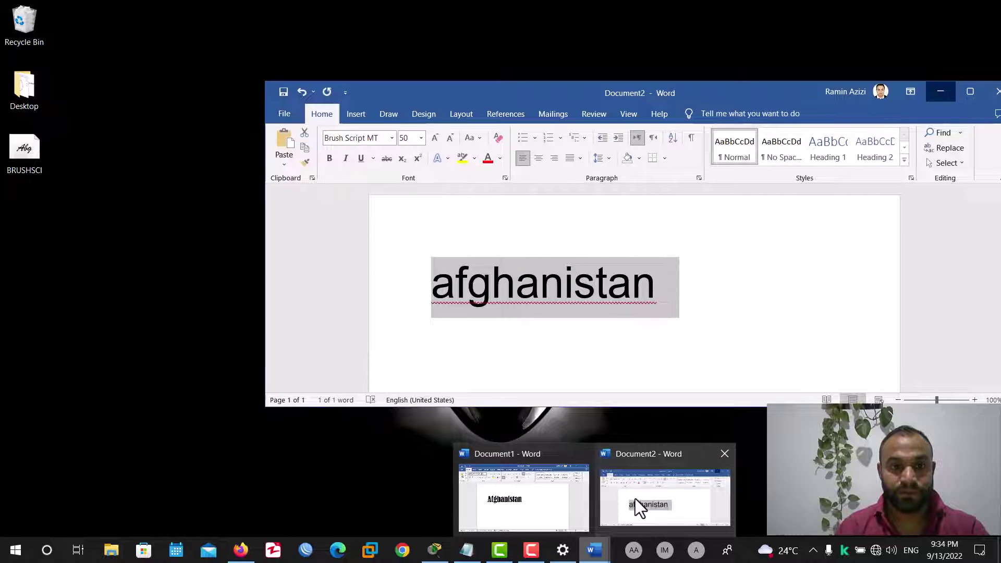
left_click(634, 498)
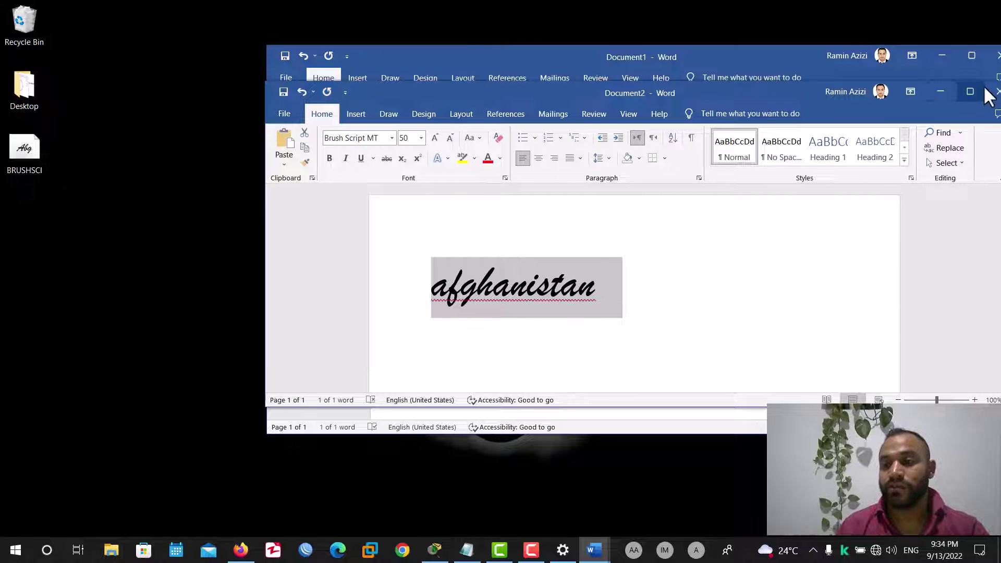
- Minimize Document2 and close Document1 without saving its changes
left_click(940, 91)
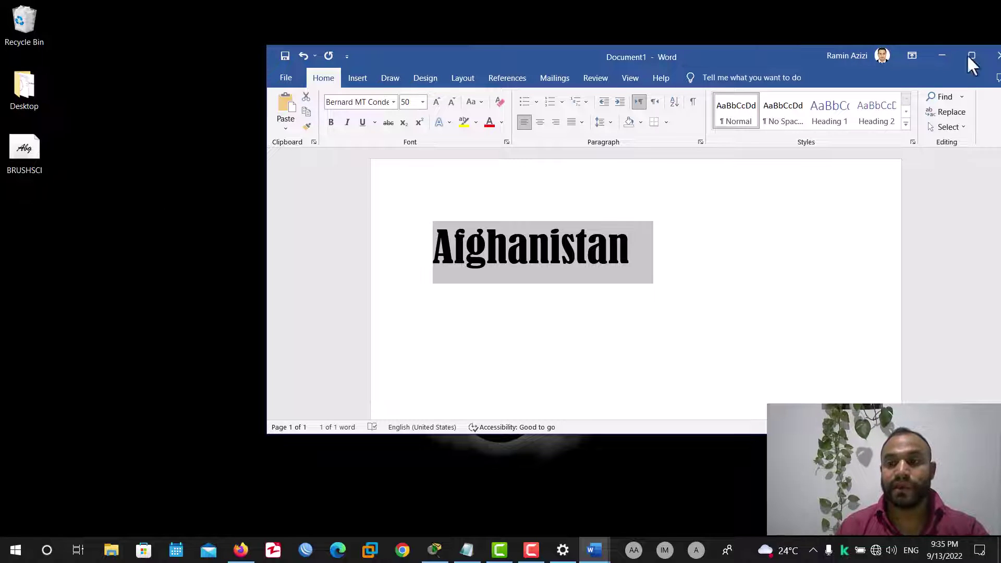
left_click(997, 56)
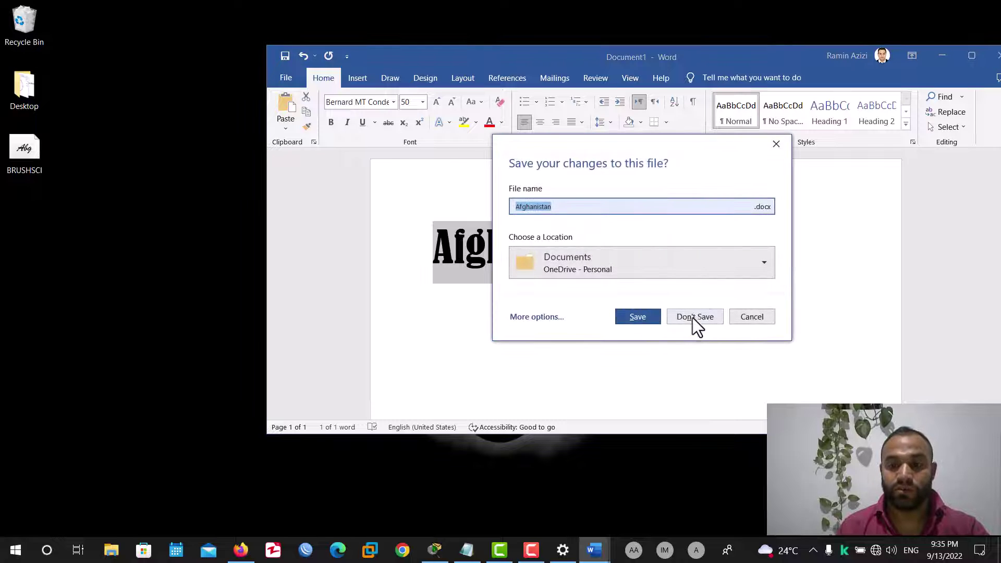
left_click(692, 318)
- Open the Windows personalization settings from the desktop and go to the Start page
right_click(335, 229)
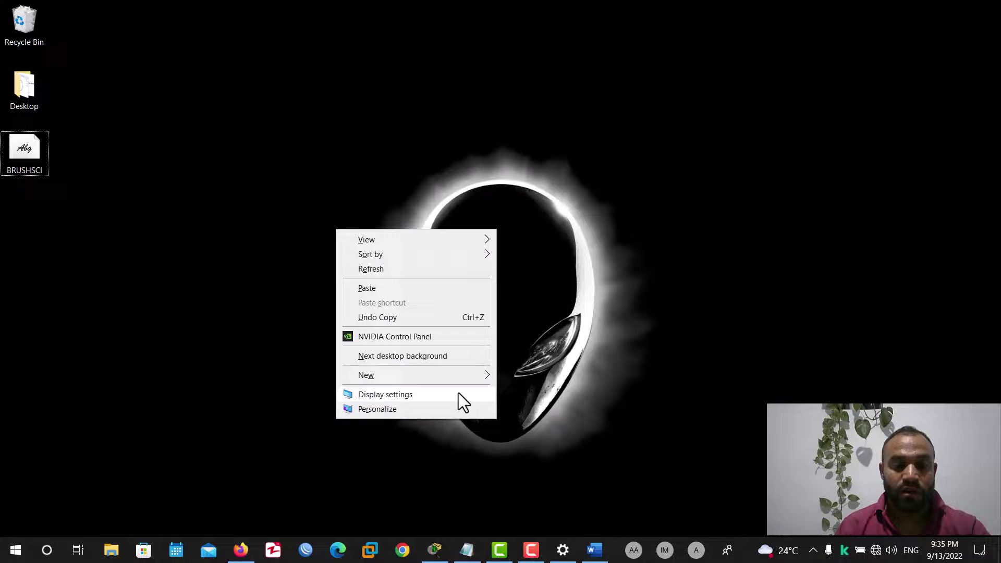
left_click(406, 409)
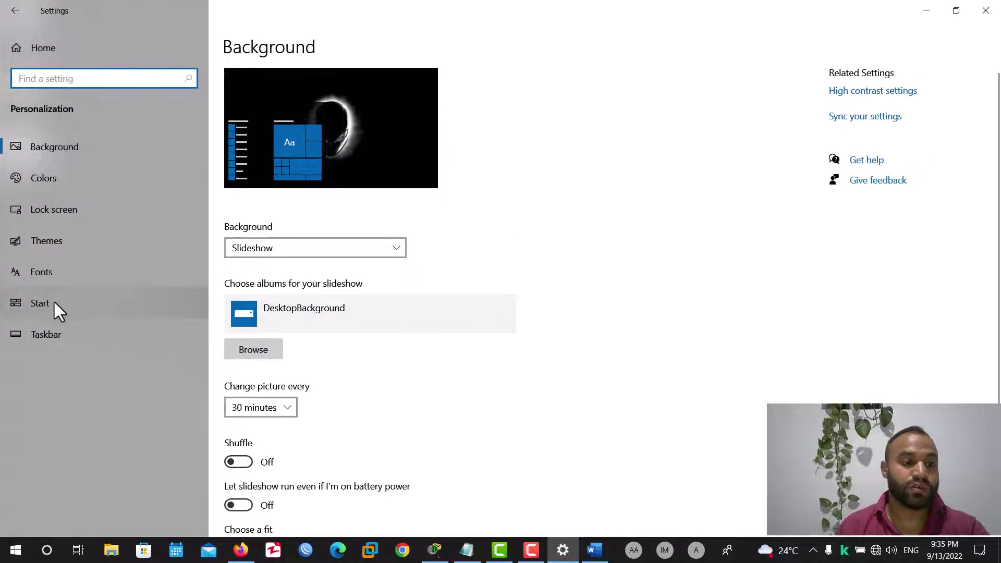
left_click(54, 300)
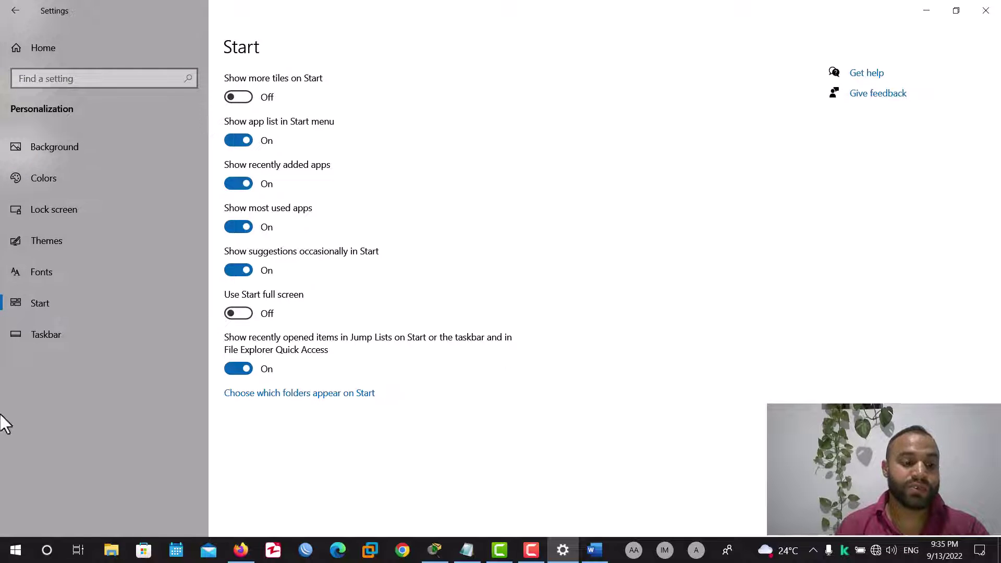
- Look at the tile area of the Start menu and turn on Show more tiles on Start
left_click(16, 550)
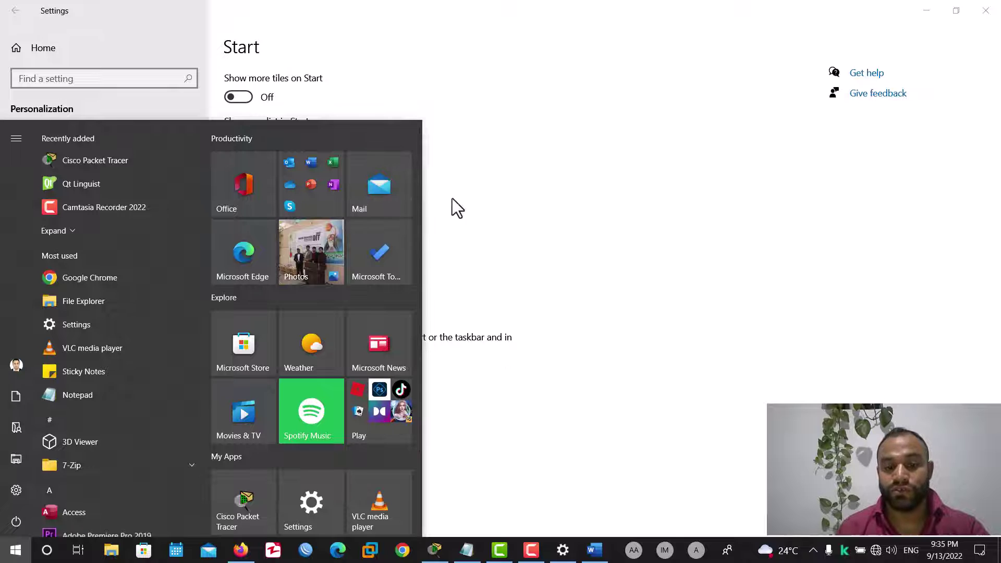
left_click(249, 96)
left_click(249, 96)
- Move the Microsoft To Do tile into the extra column beside Mail, and turn off Show more tiles on Start
left_click(16, 550)
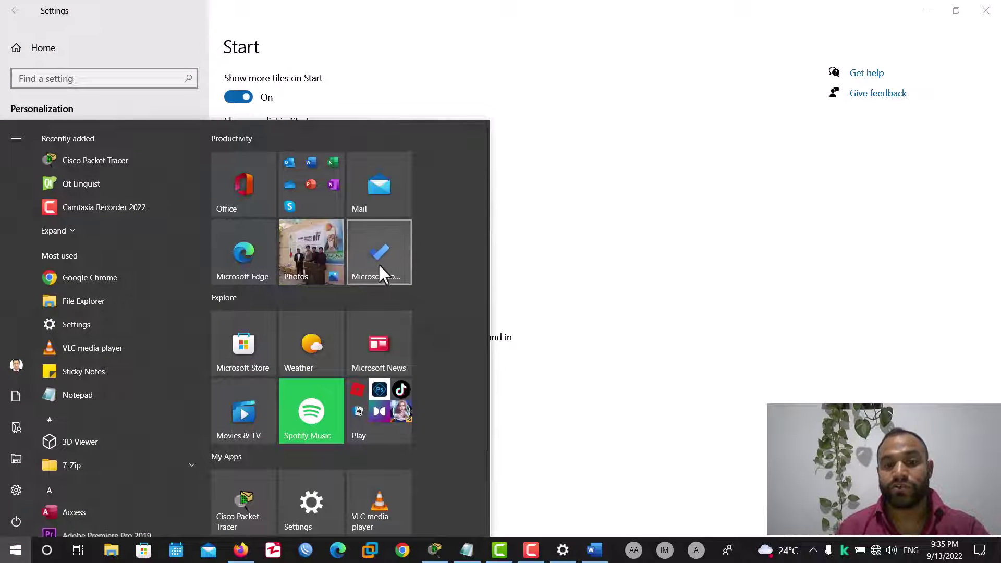
left_click_drag(361, 261, 435, 192)
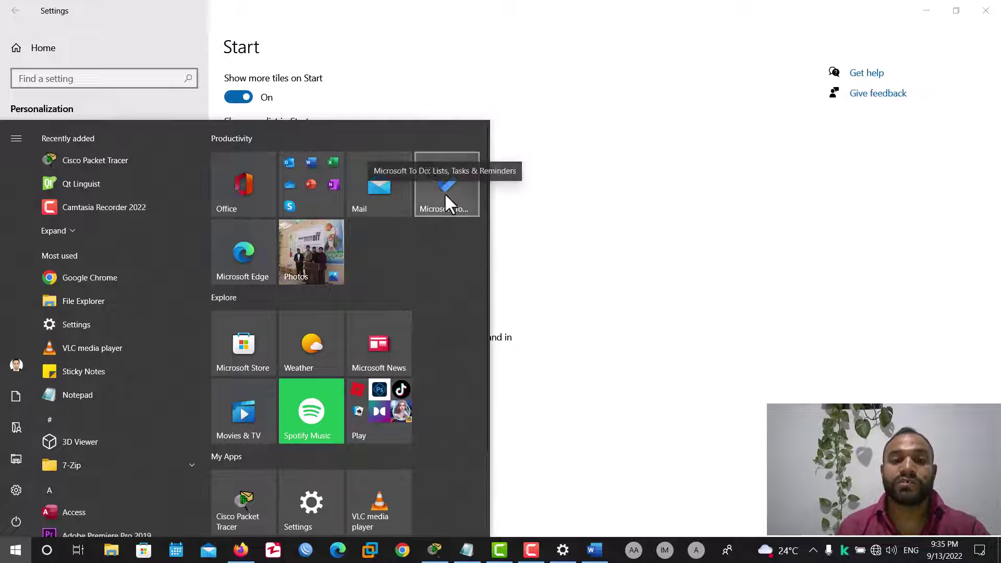
left_click(234, 97)
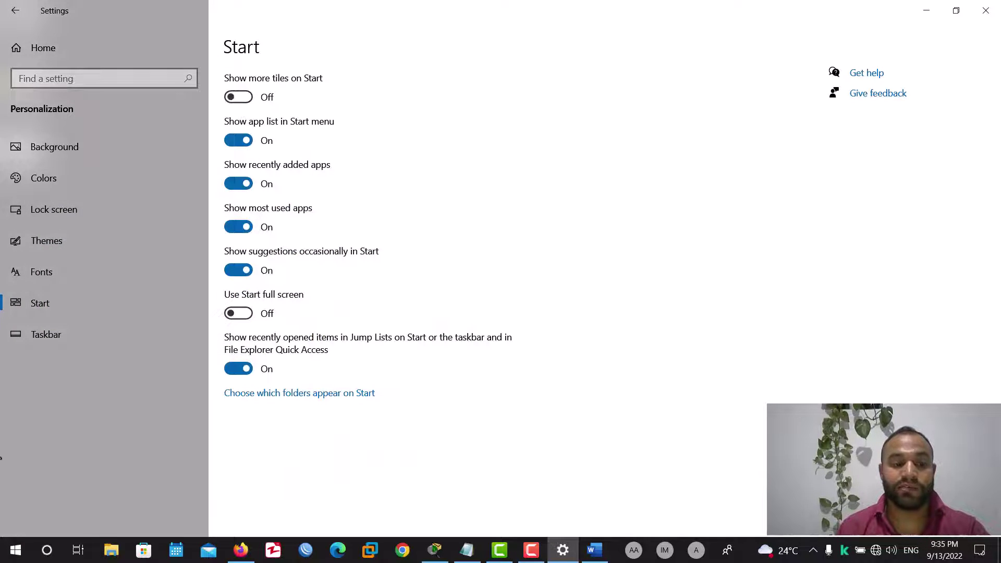
- Pin Google Chrome from the most used apps to the Start menu
key("super")
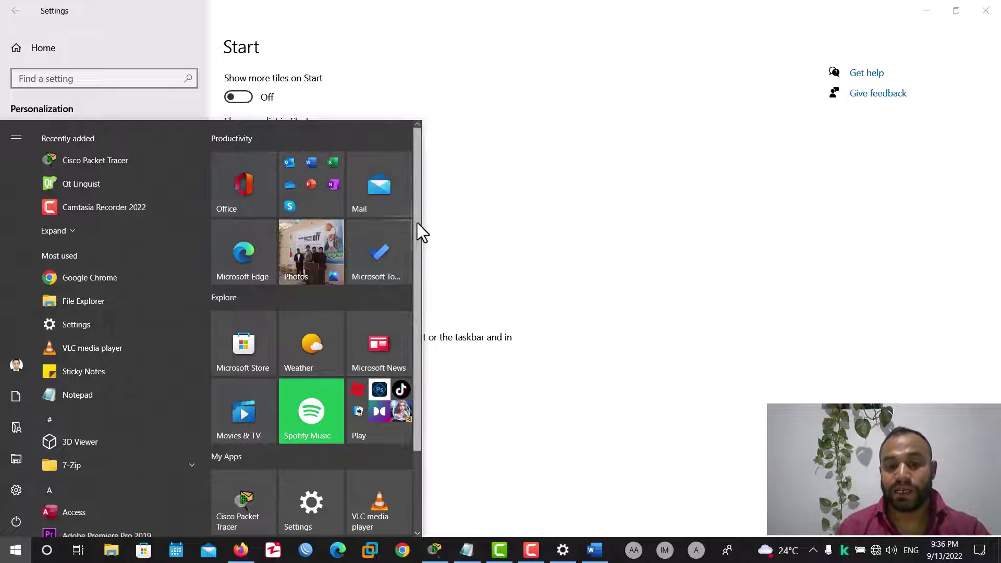
mouse_move(417, 223)
left_mouse_down()
mouse_move(407, 380)
mouse_move(428, 225)
left_mouse_up()
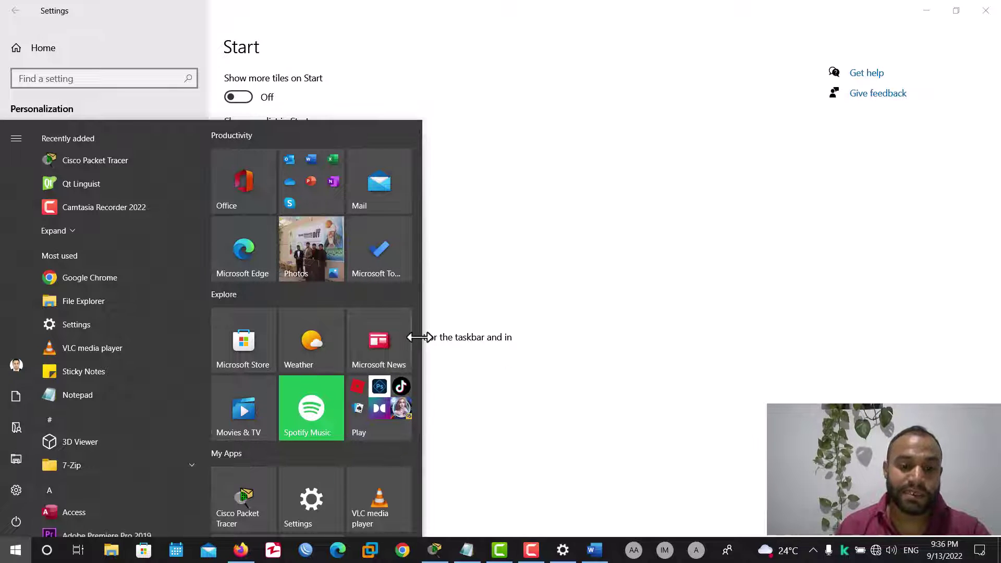
left_click_drag(417, 336, 411, 418)
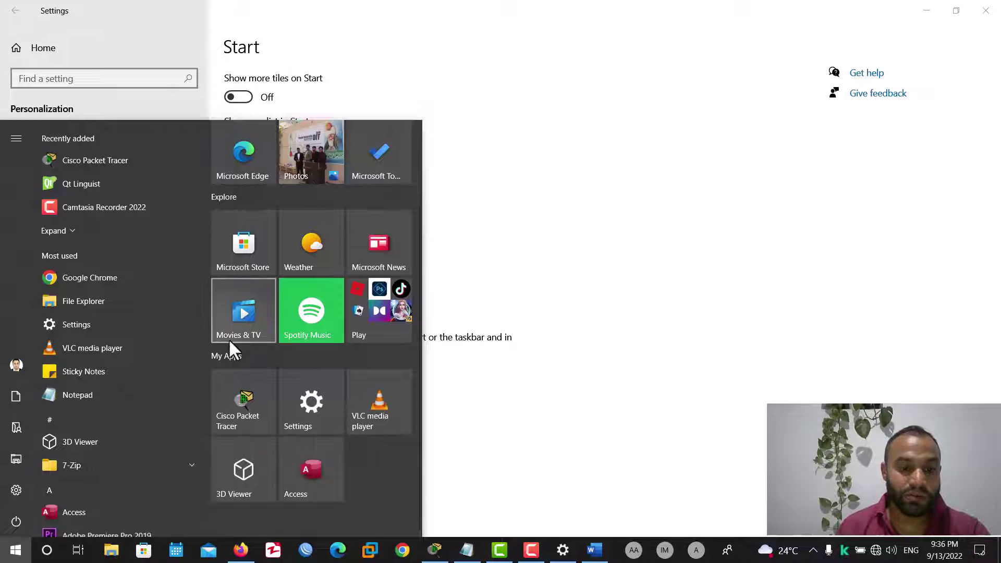
right_click(82, 275)
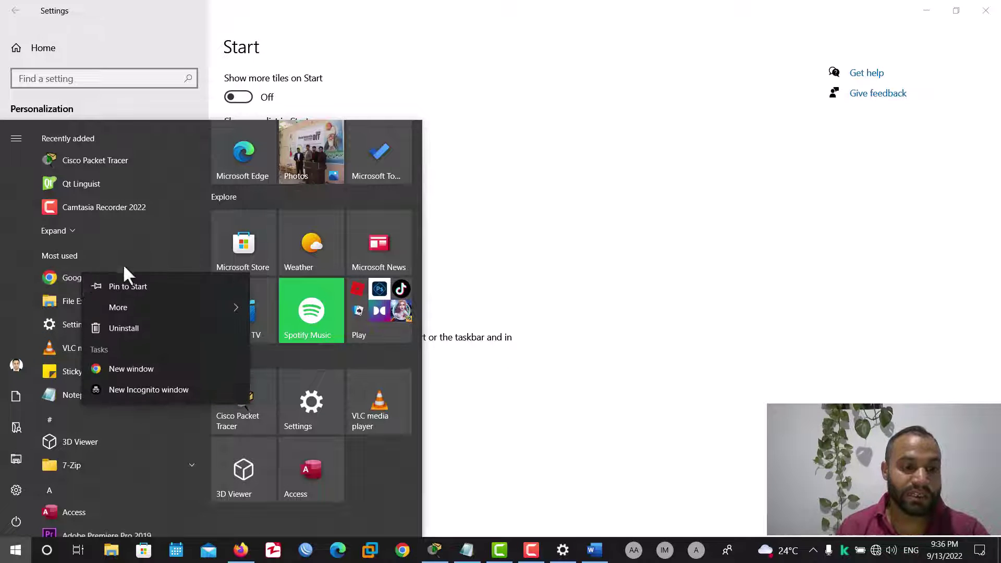
left_click(128, 286)
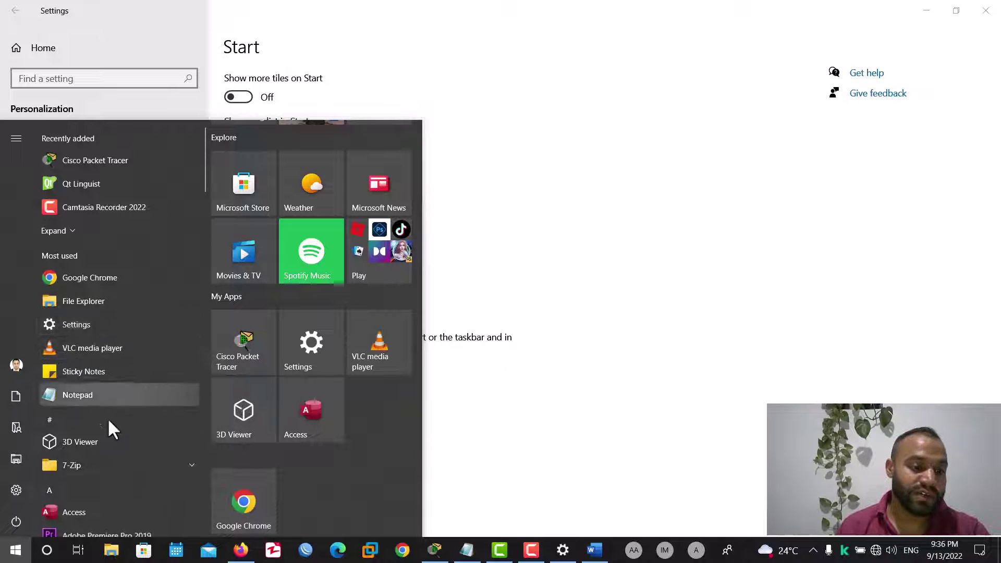
- Pin Sticky Notes and Notepad from the most used apps to the Start menu beside Google Chrome
right_click(97, 444)
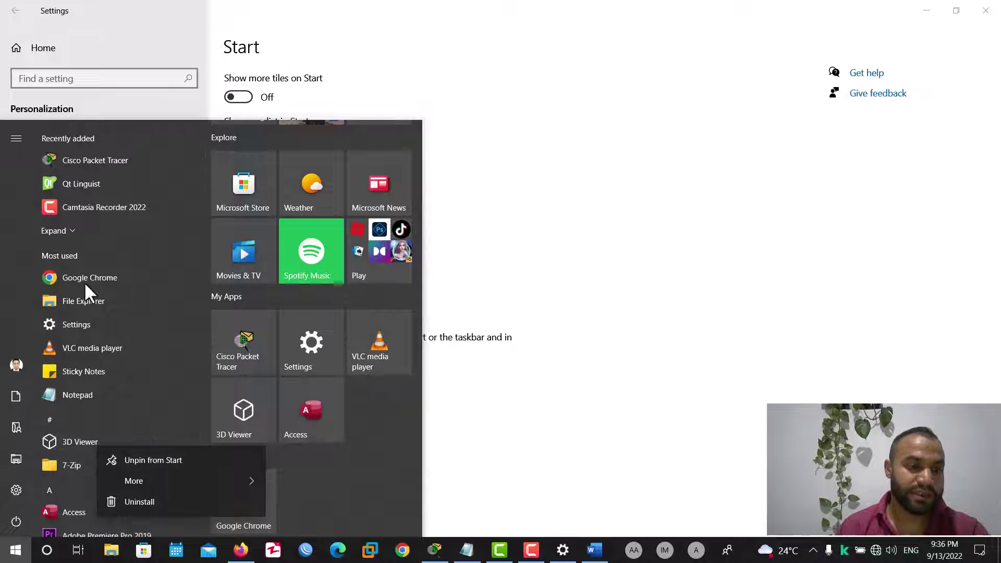
right_click(85, 362)
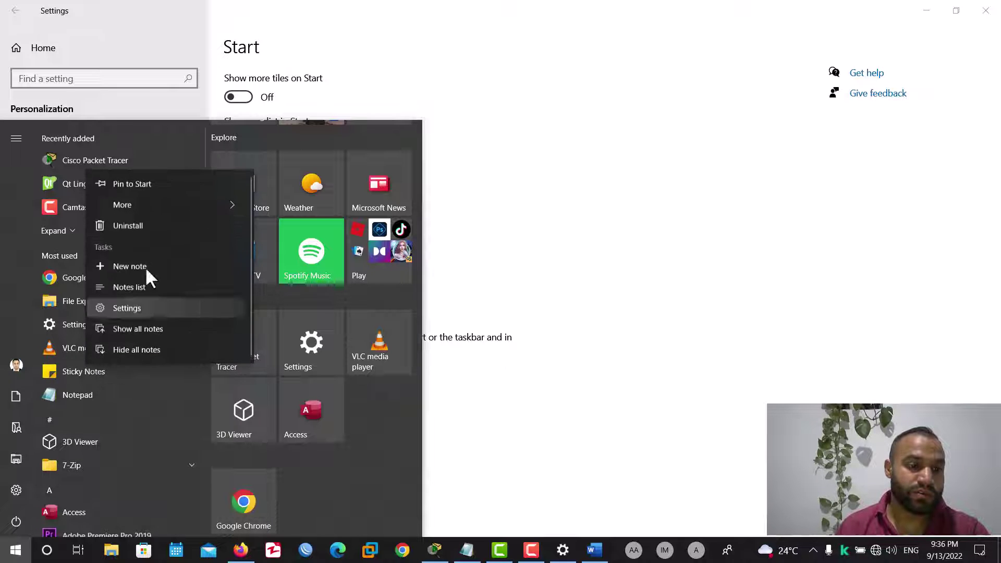
left_click(154, 181)
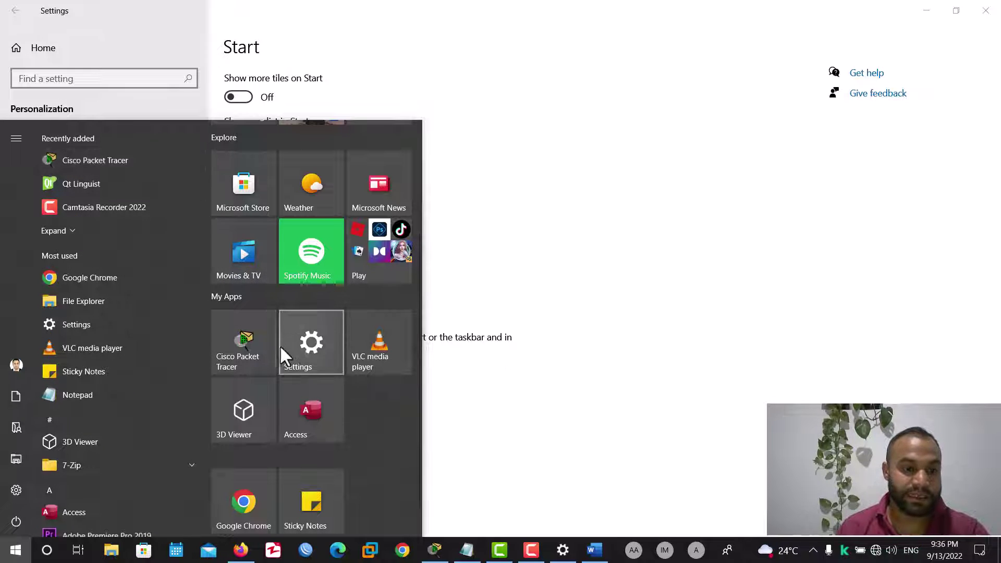
right_click(112, 405)
left_click(167, 421)
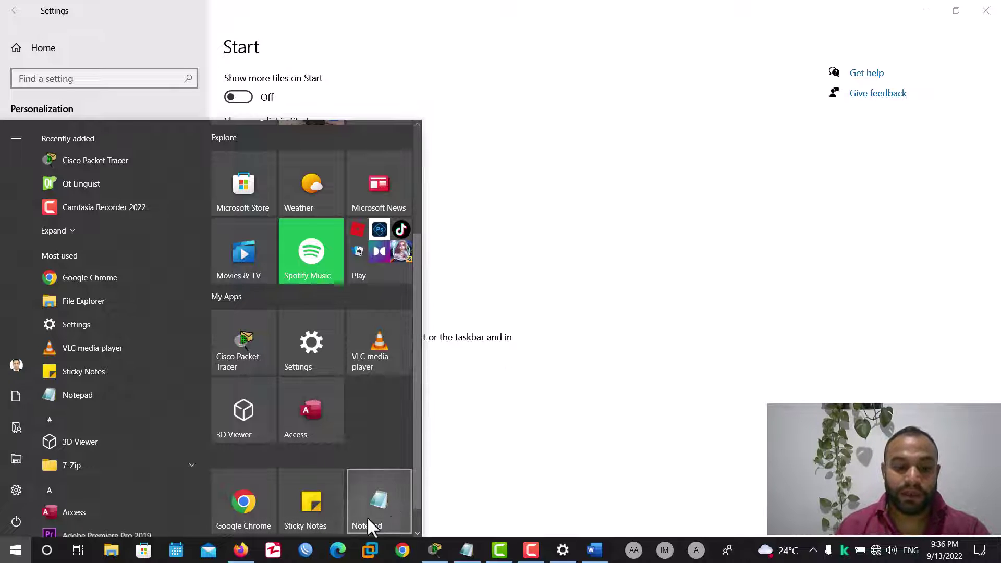
- Resize the pinned Notepad tile to Small and restore it to Medium
right_click(379, 493)
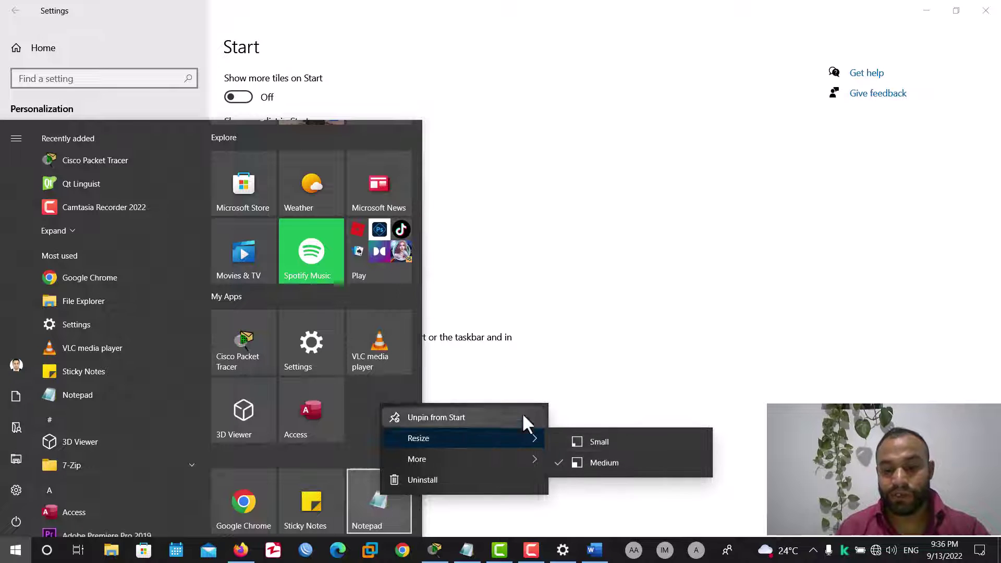
left_click(617, 443)
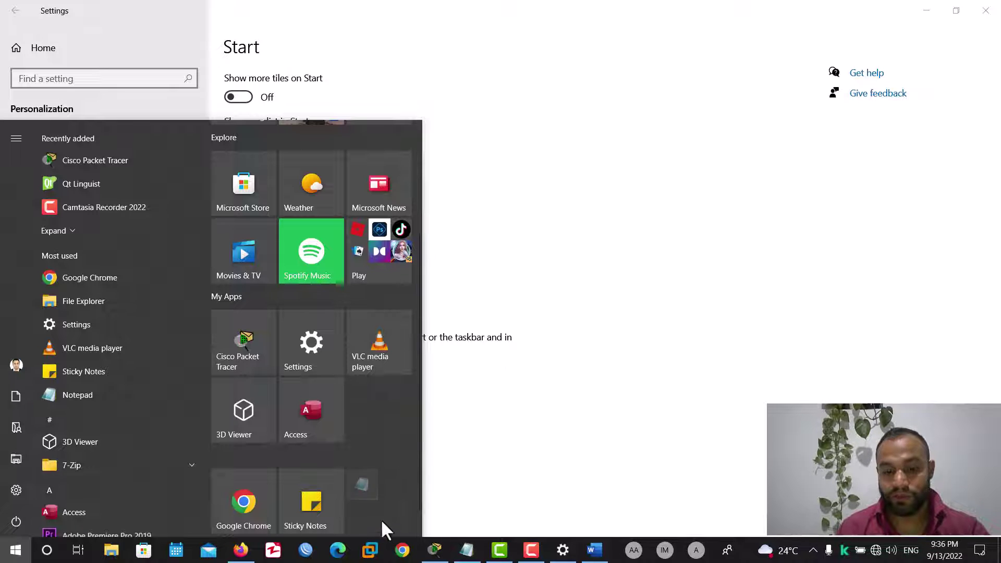
right_click(364, 477)
mouse_move(516, 415)
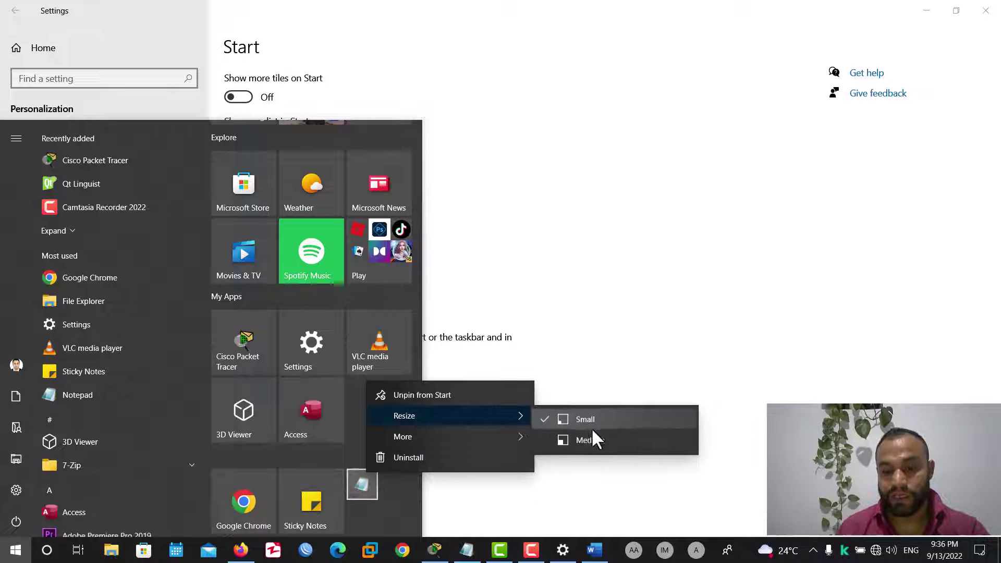
left_click(592, 438)
- Review the options of the Notepad tile and unpin it from Start
right_click(382, 496)
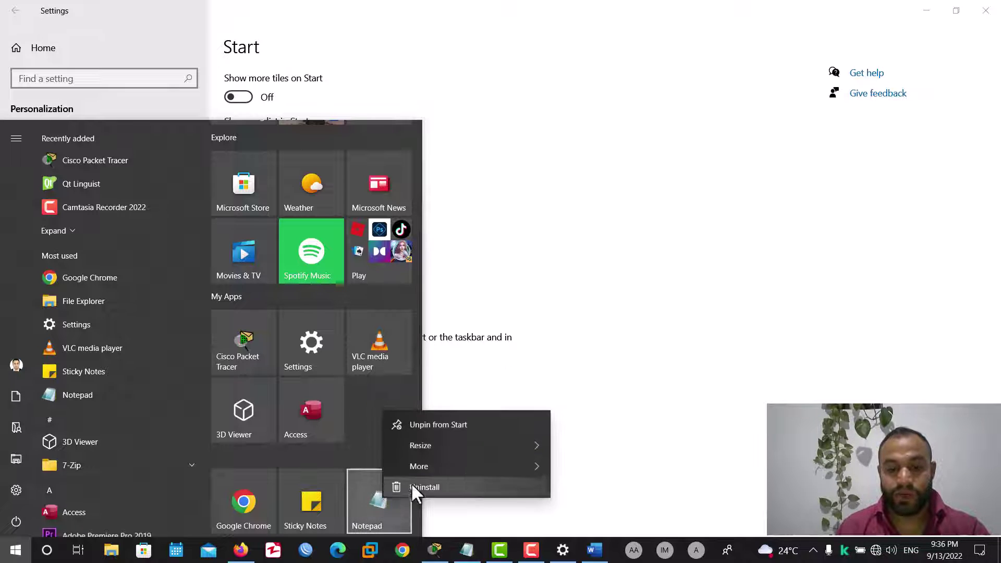
mouse_move(496, 464)
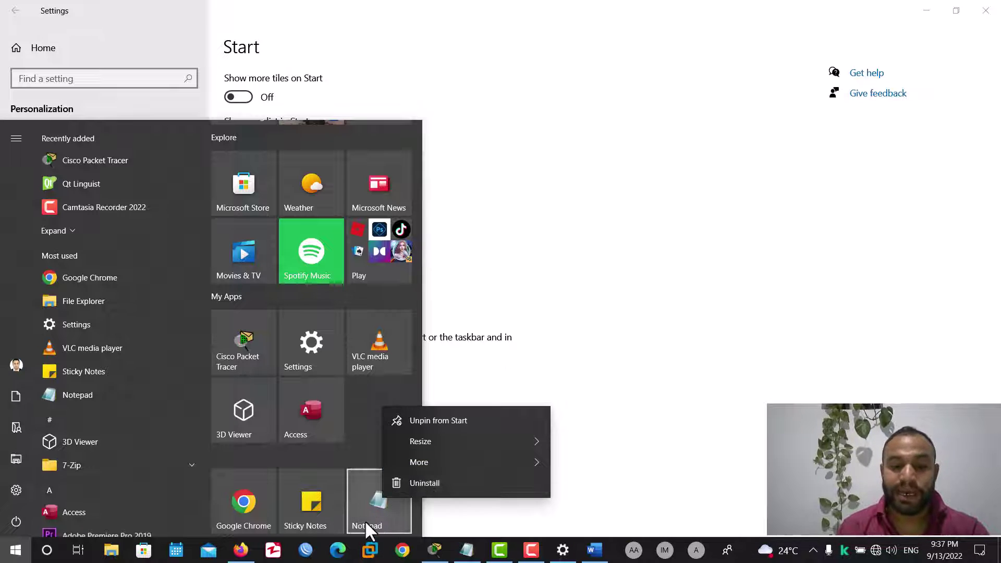
left_click(439, 423)
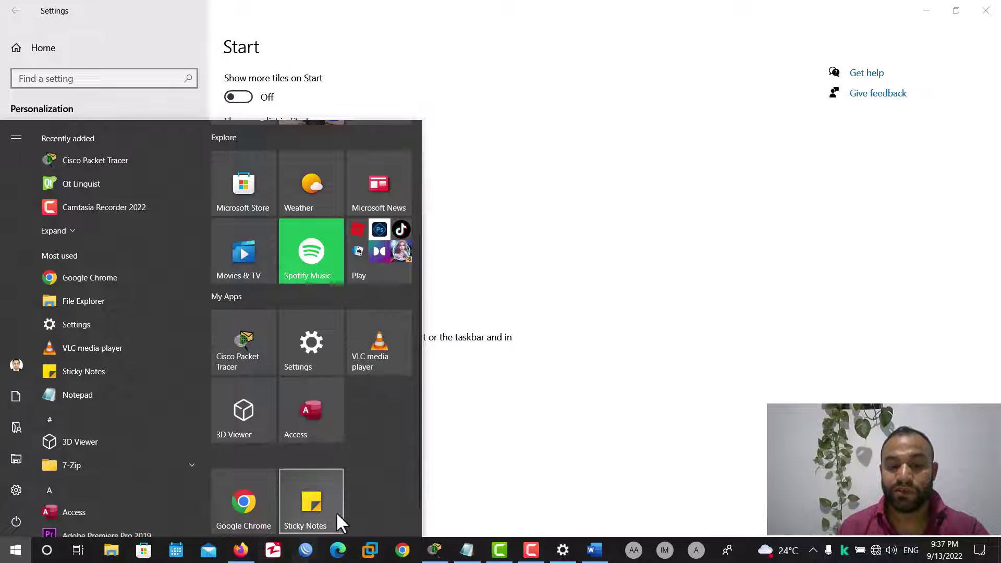
- Unpin the Settings tile in the My Apps group from Start
mouse_move(220, 451)
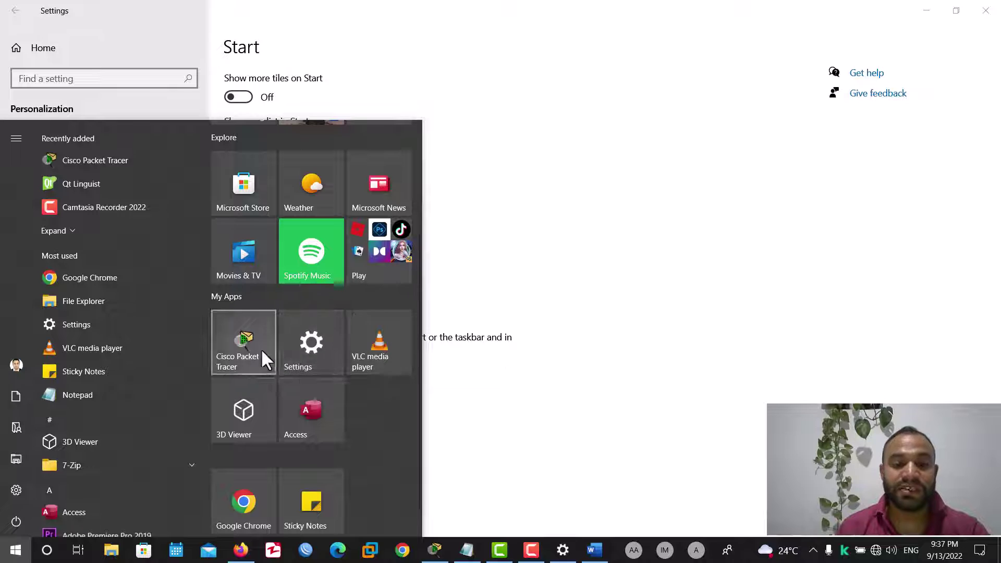
right_click(308, 351)
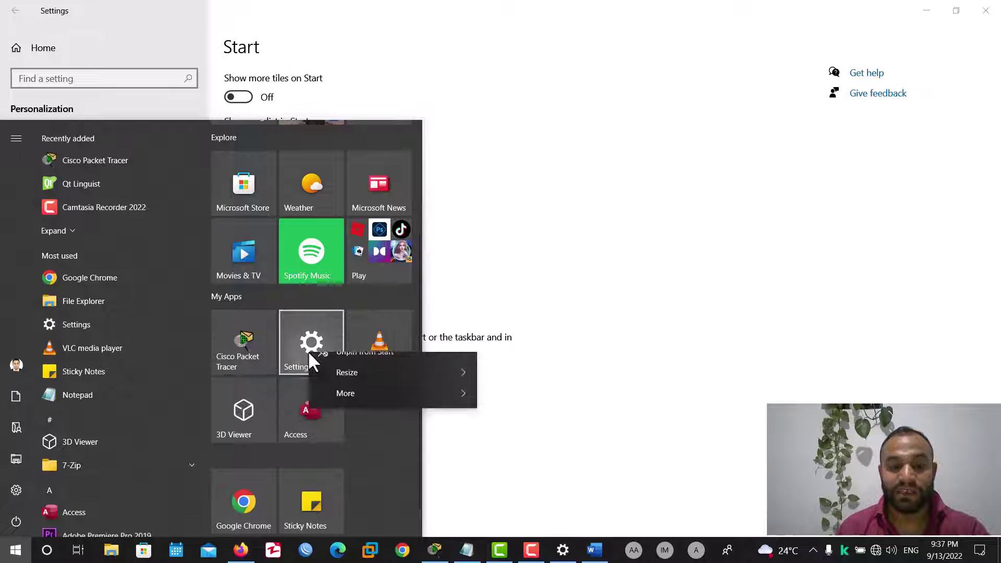
left_click(384, 360)
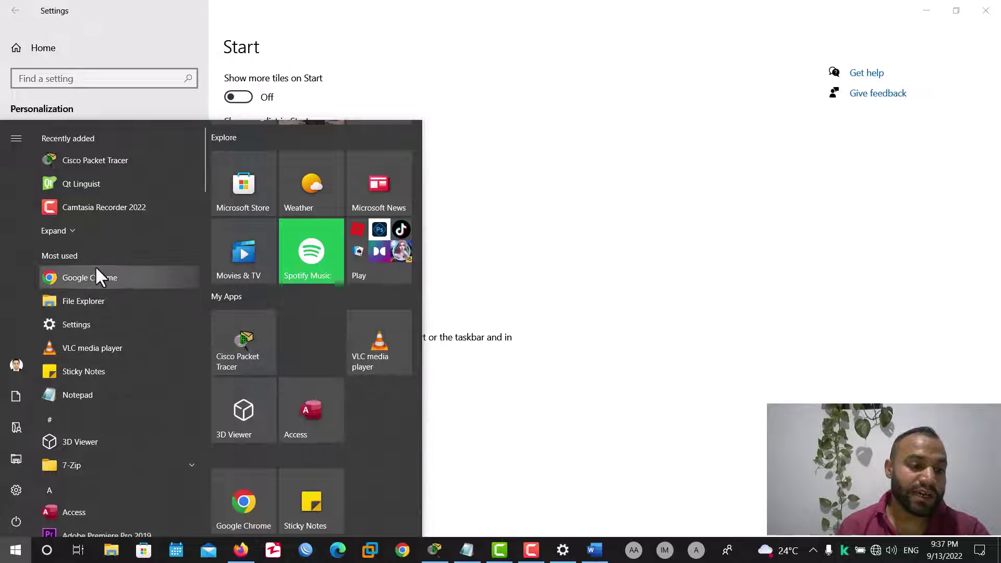
- Pin Adobe Premiere Pro 2019 to Start and move its tile into My Apps between Cisco Packet Tracer and VLC media player
right_click(80, 514)
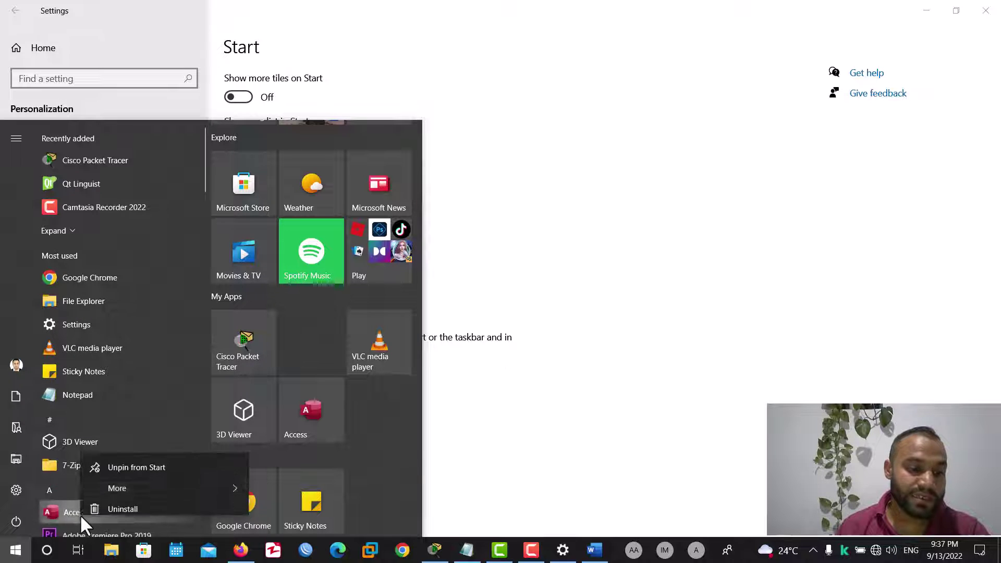
right_click(79, 529)
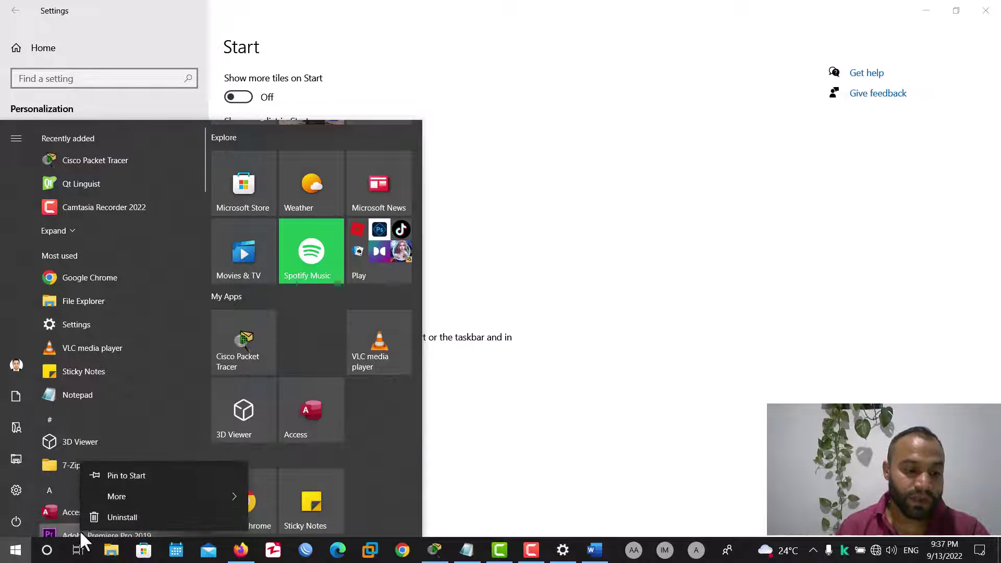
left_click(133, 479)
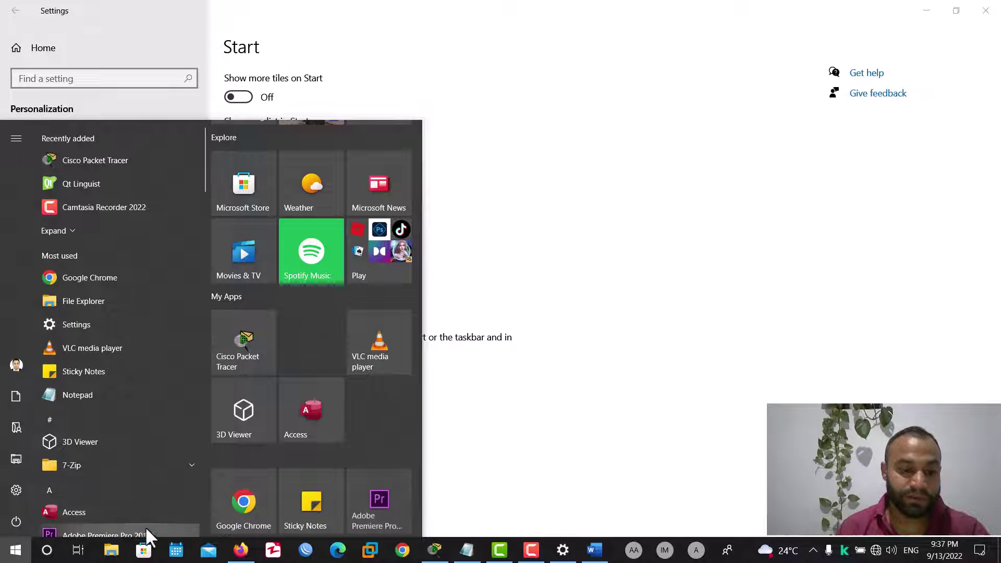
left_click_drag(398, 480, 303, 330)
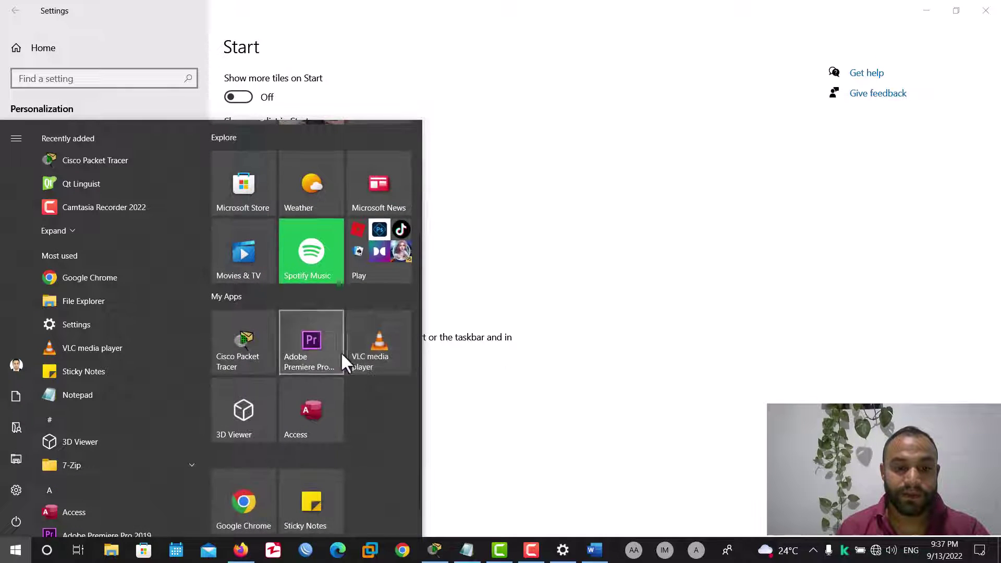
- Name the tile group containing Google Chrome and Sticky Notes "My programs" and close the Start menu
left_click(237, 457)
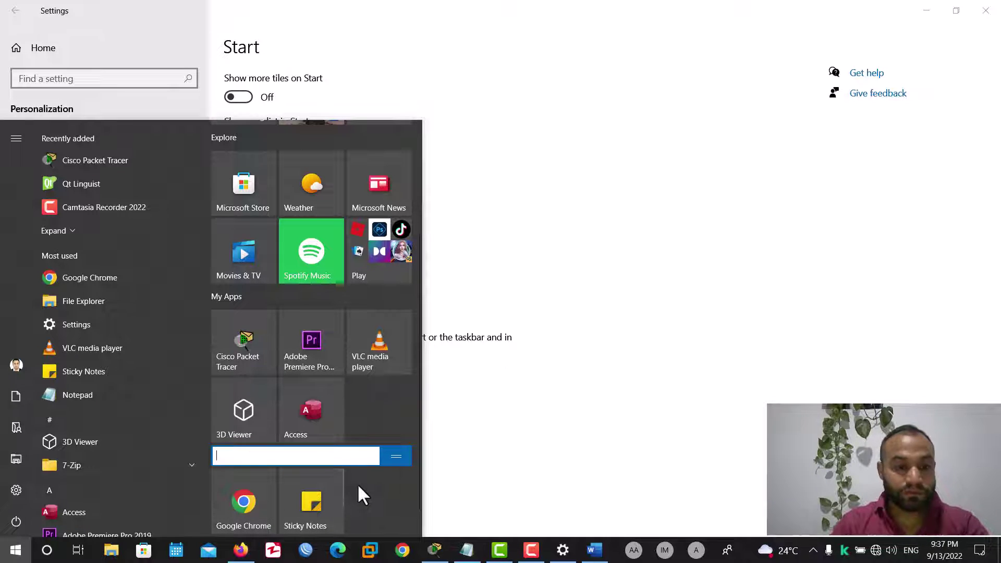
type("my")
key("BackSpace")
key("BackSpace")
type("M")
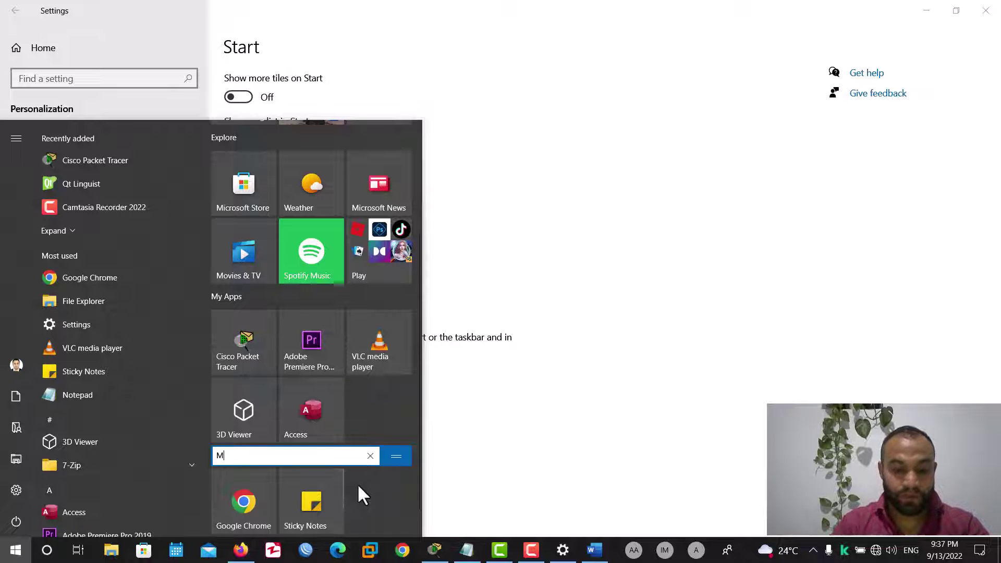
type("y programs")
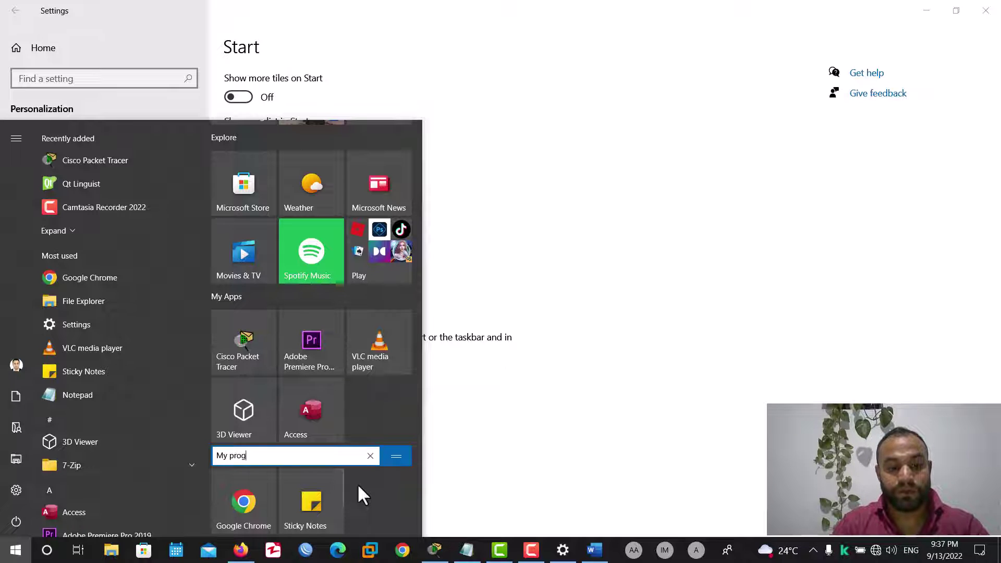
left_click(391, 408)
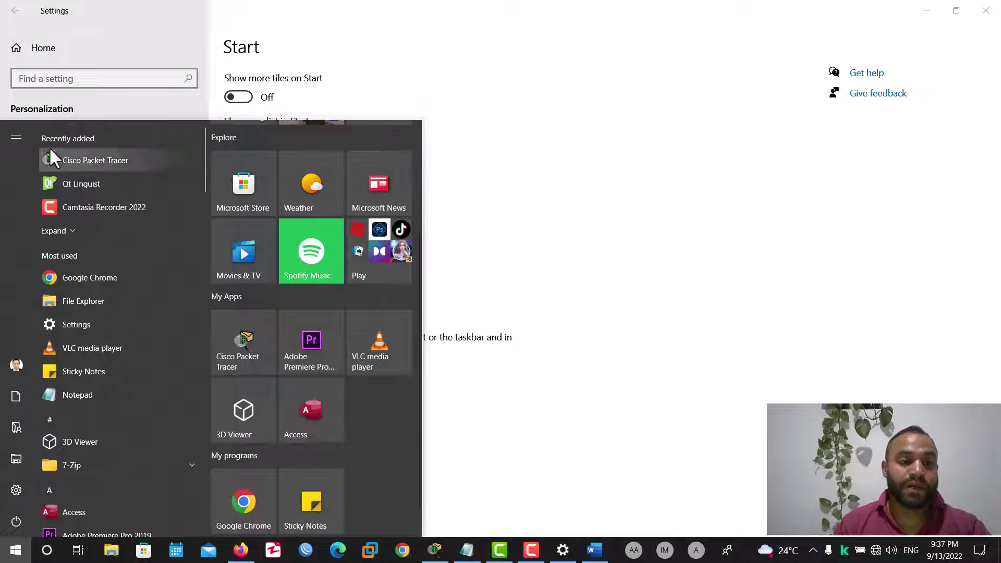
left_click(356, 38)
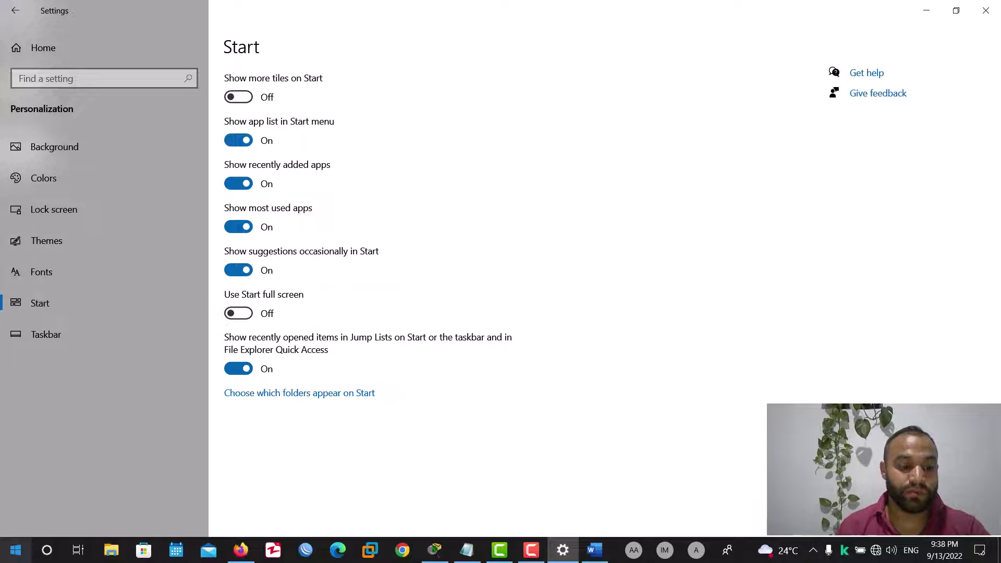
- Review the app list in the Start menu, turn off Show app list in Start menu, and check the menu
left_click(15, 549)
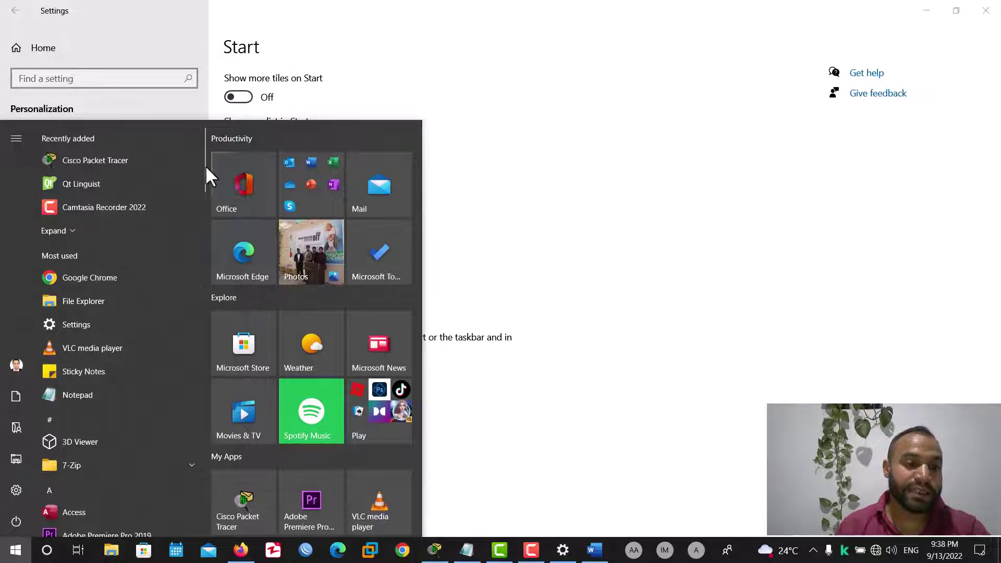
mouse_move(205, 165)
left_mouse_down()
mouse_move(184, 402)
mouse_move(204, 158)
left_mouse_up()
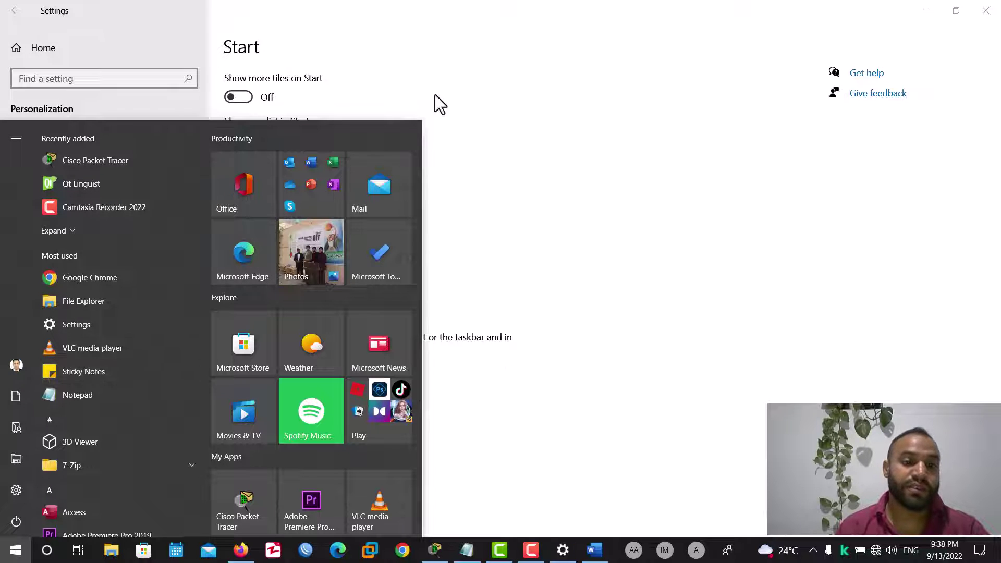
left_click(467, 92)
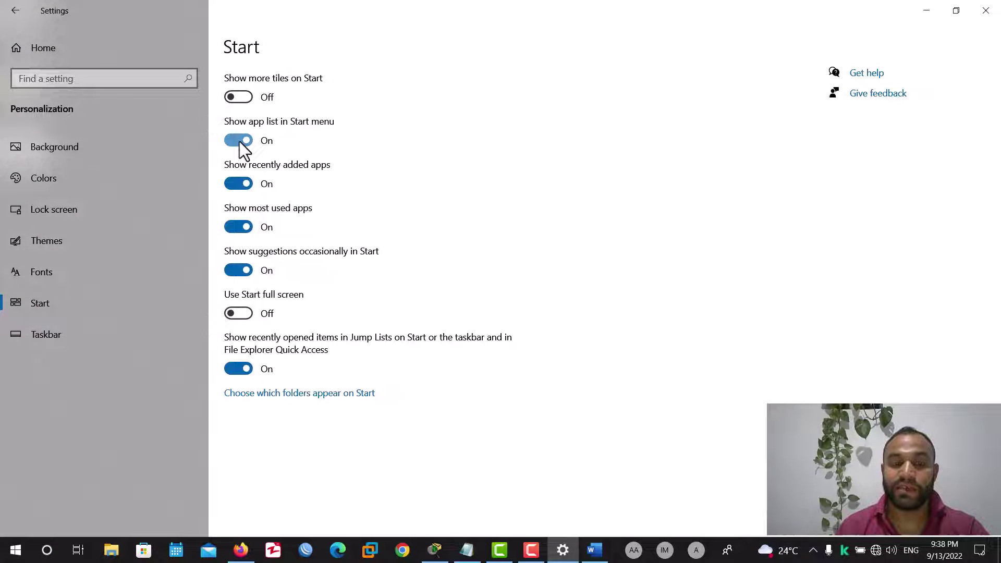
left_click(13, 548)
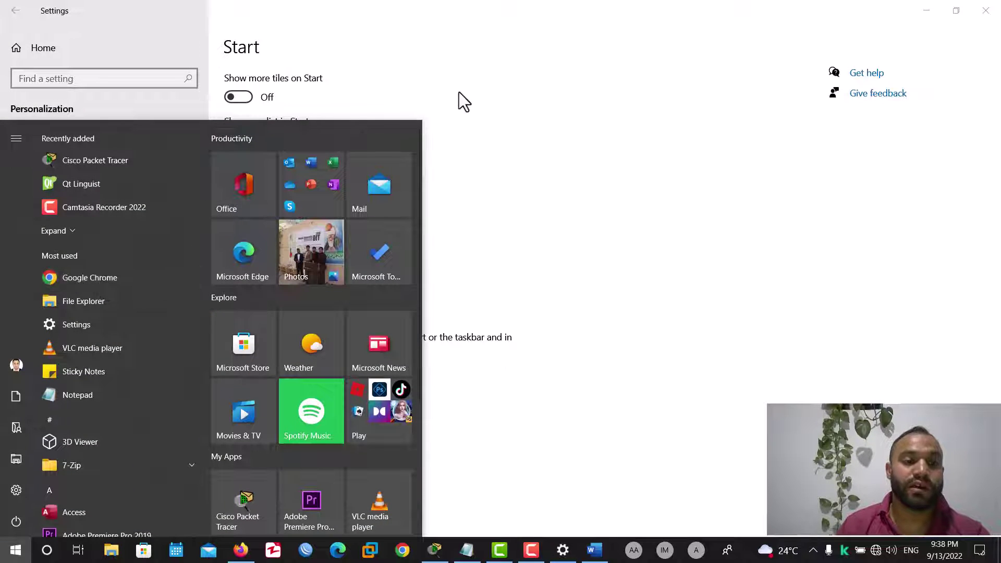
left_click(492, 2)
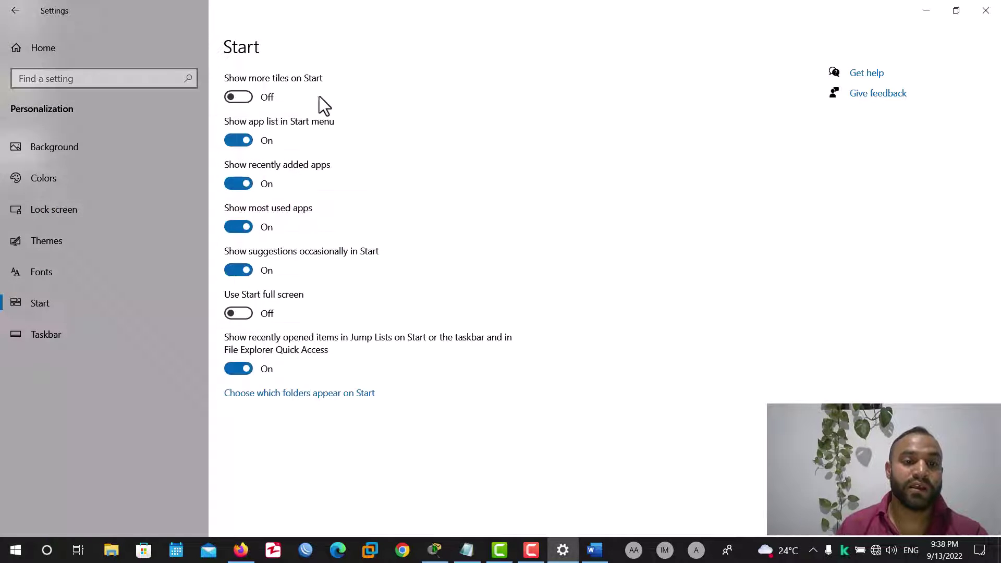
left_click(237, 139)
left_click(14, 549)
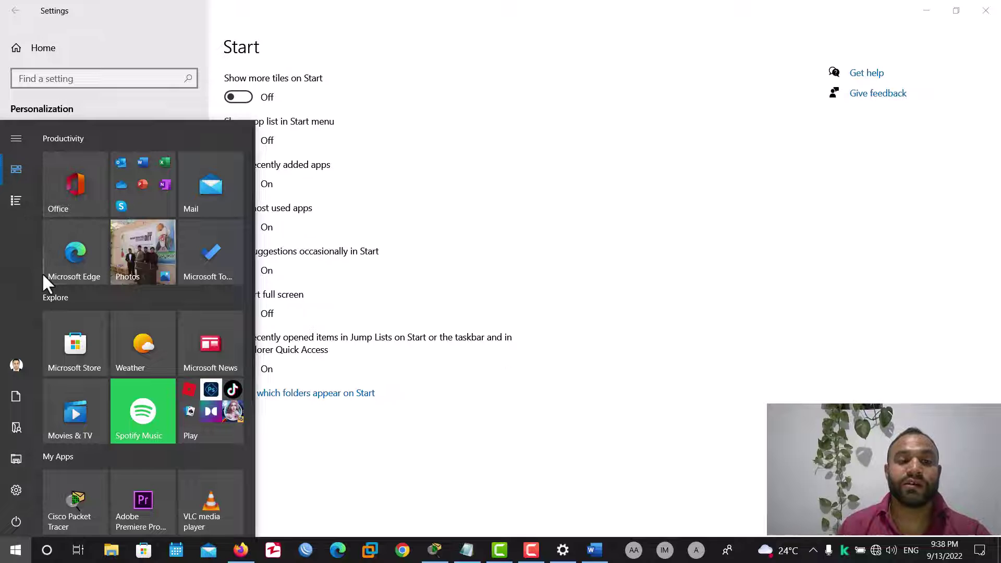
left_click(429, 31)
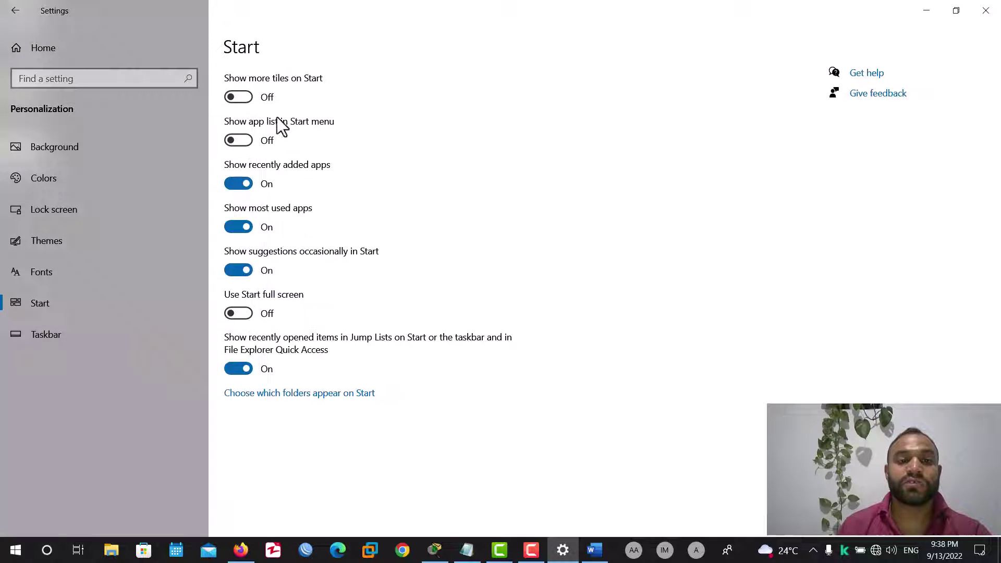
- Turn Show app list in Start menu back on and review the recently added apps in the Start menu
left_click(238, 140)
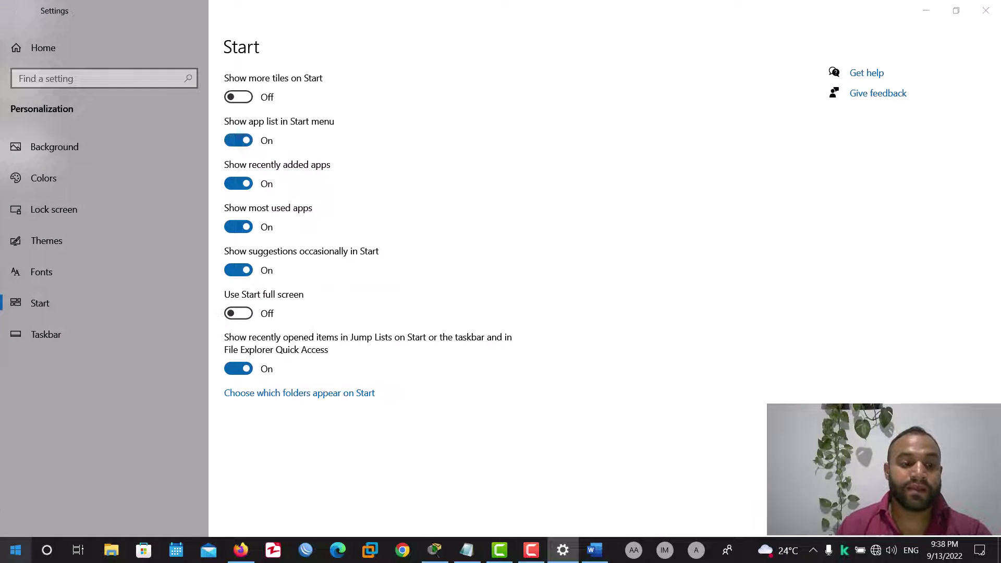
left_click(16, 550)
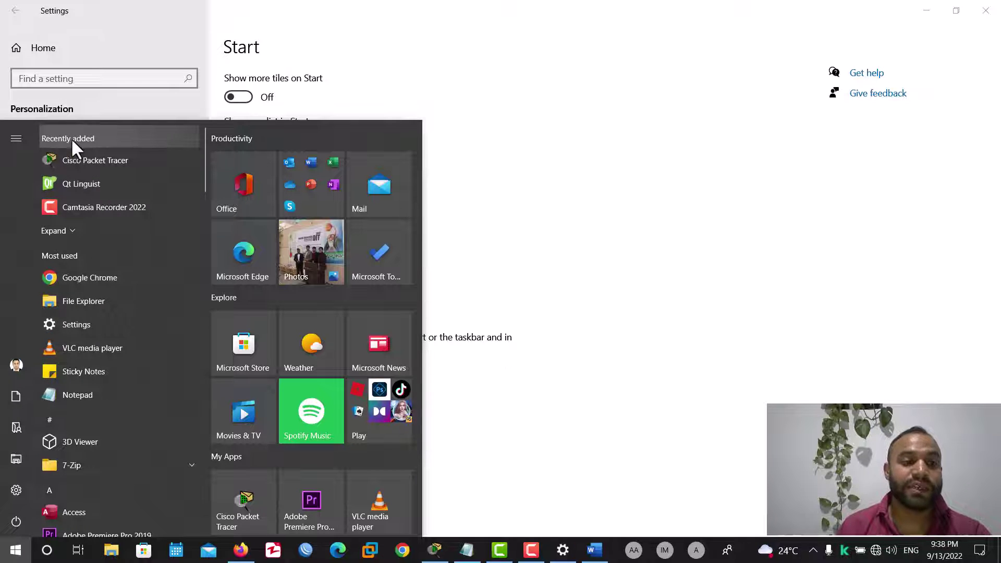
left_click(308, 111)
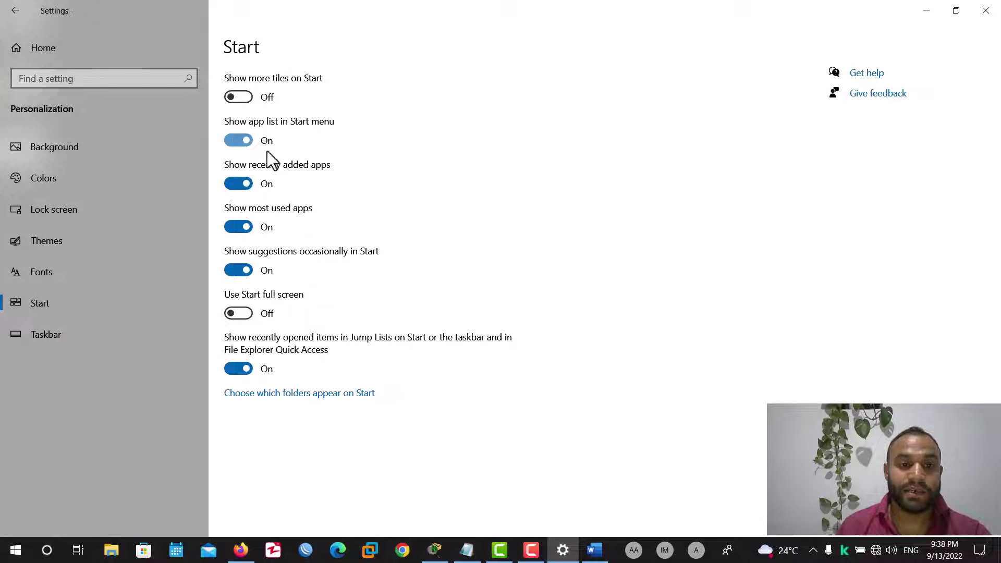
- Turn off Show recently added apps and check the app list in the Start menu
left_click(239, 185)
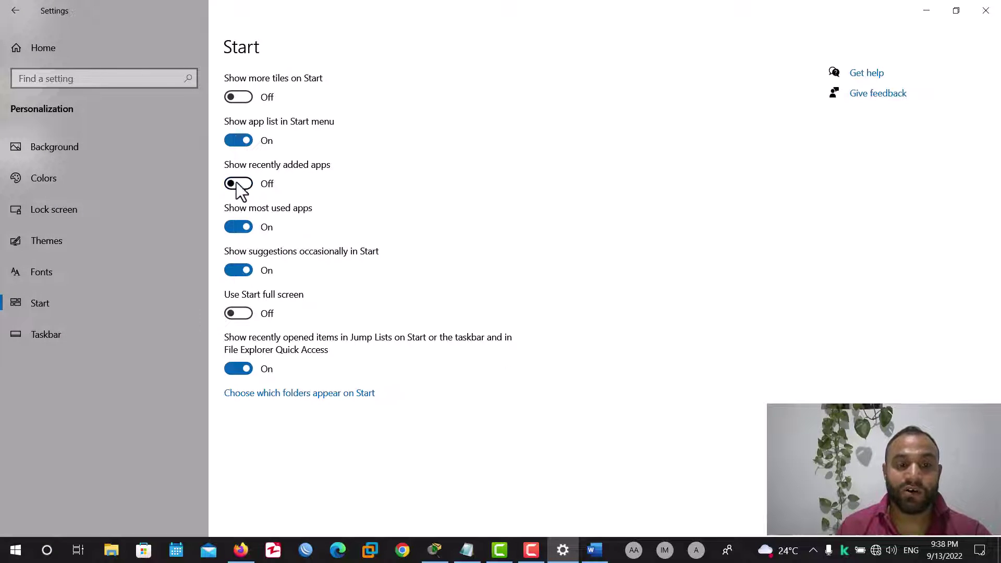
left_click(15, 550)
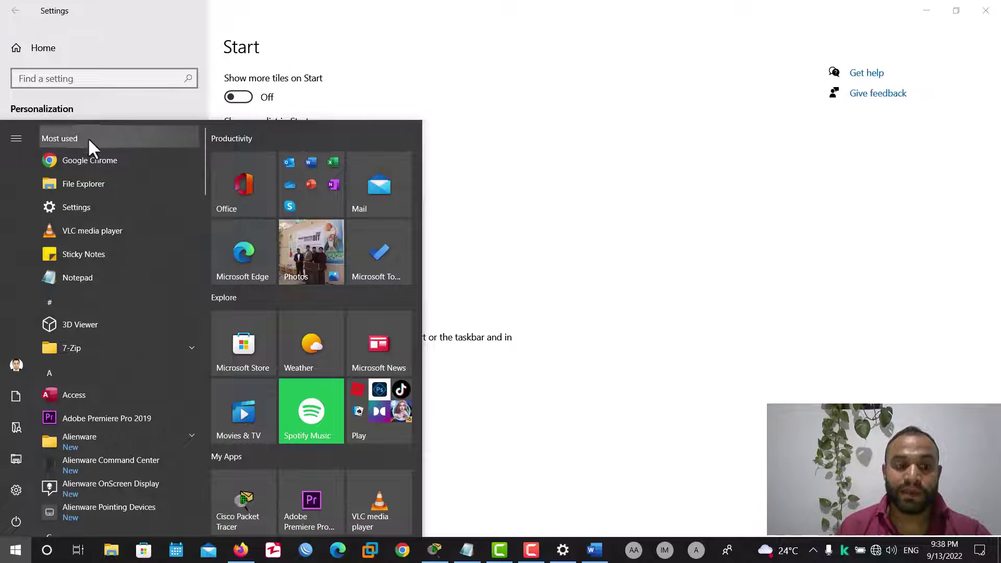
left_click(490, 139)
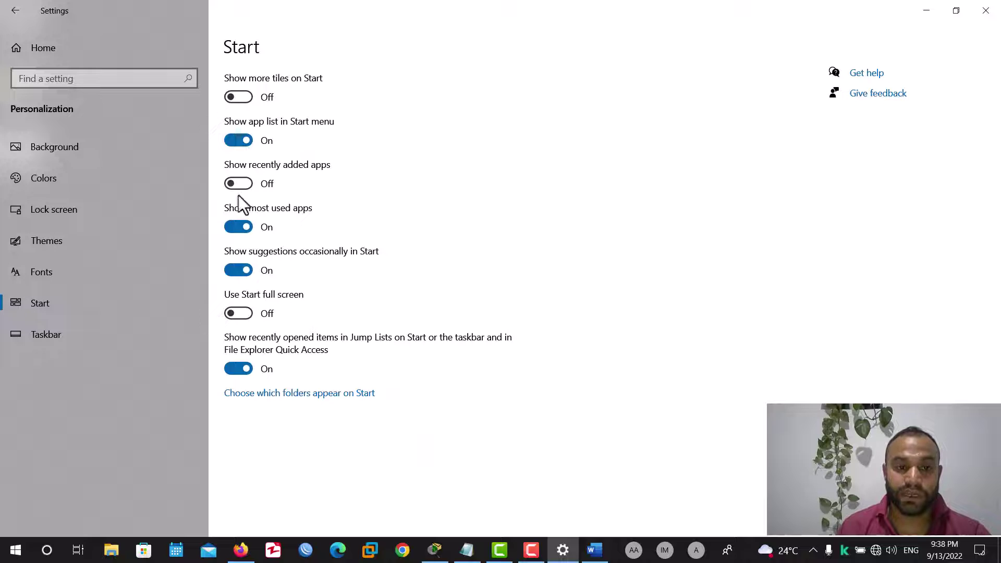
- Turn off Show app list in Start menu again and open the Start menu to check it
left_click(239, 141)
left_click(16, 550)
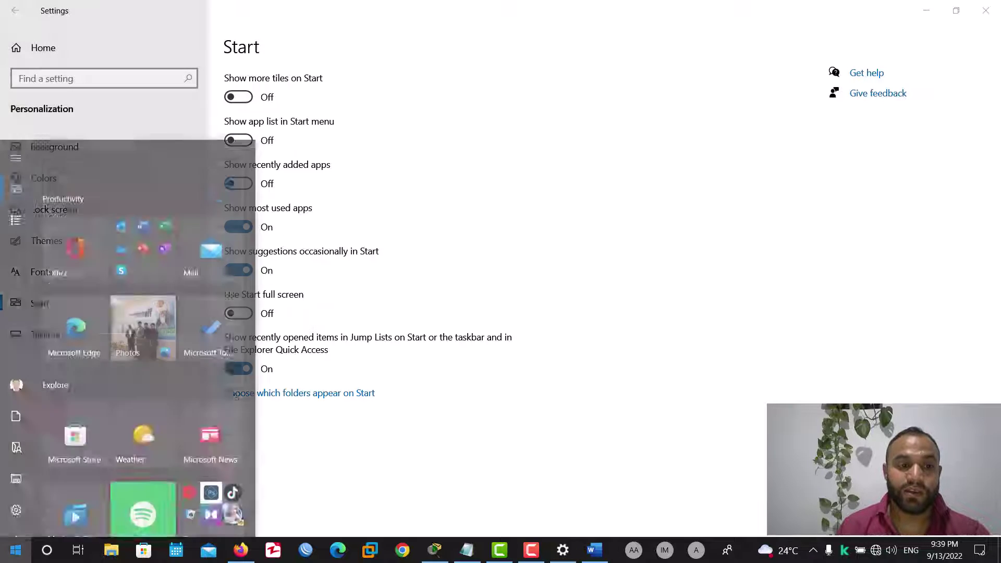
left_click(371, 118)
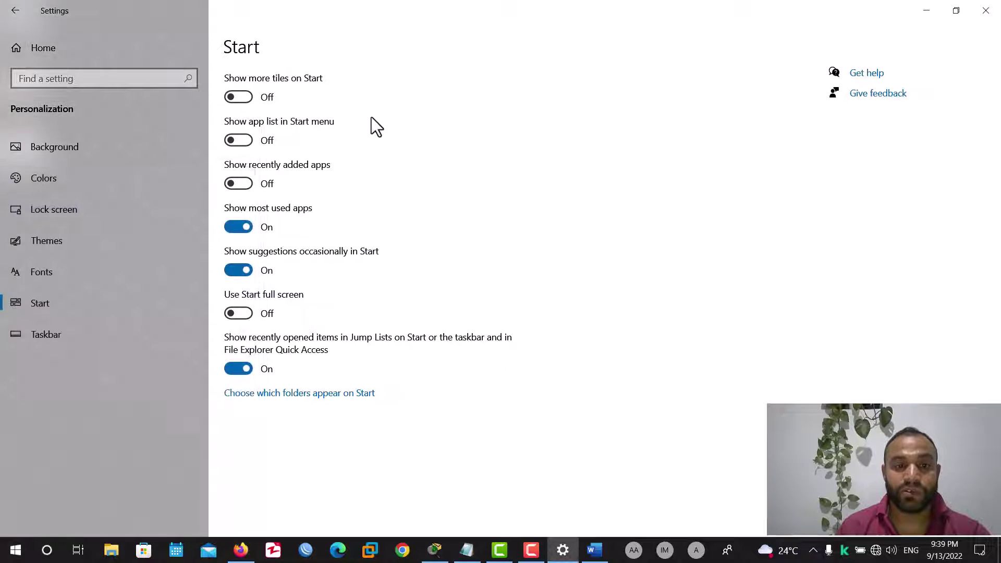
- Turn the Start menu app list back on, turn off Show most used apps, and check the Start menu
left_click(244, 143)
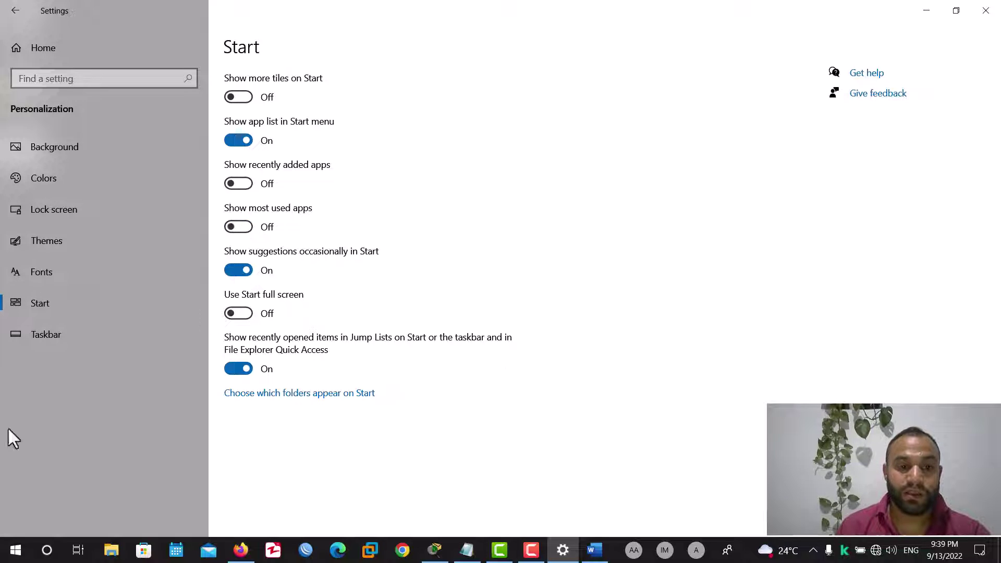
left_click(11, 548)
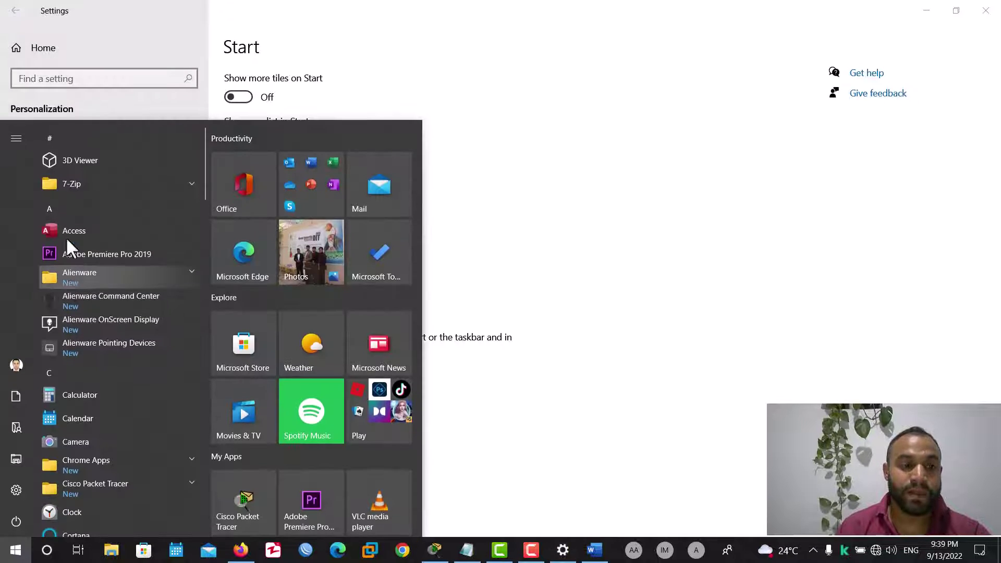
left_click(505, 84)
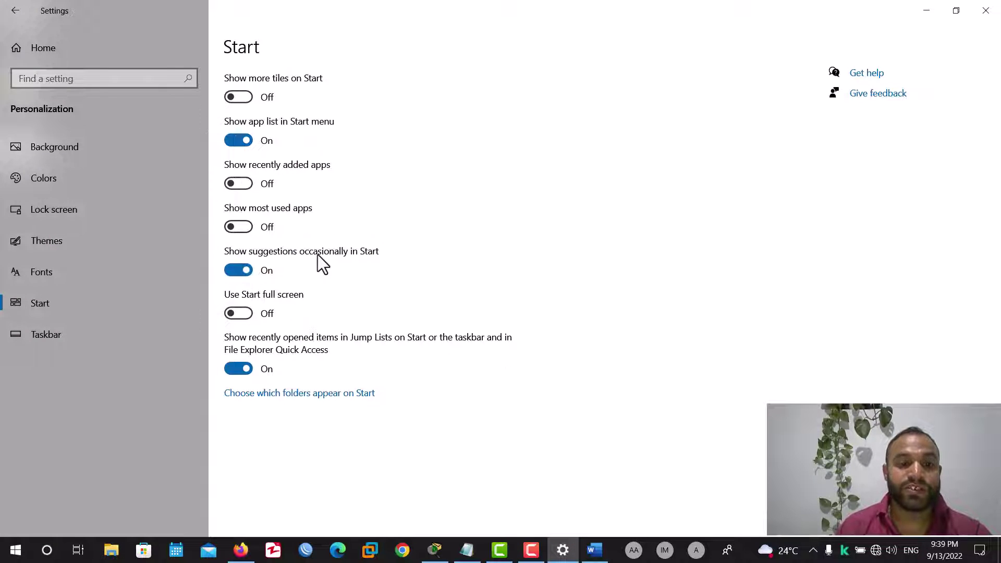
- Turn Show recently added apps and Show most used apps back on and review both sections in the Start menu
left_click(245, 186)
left_click(244, 230)
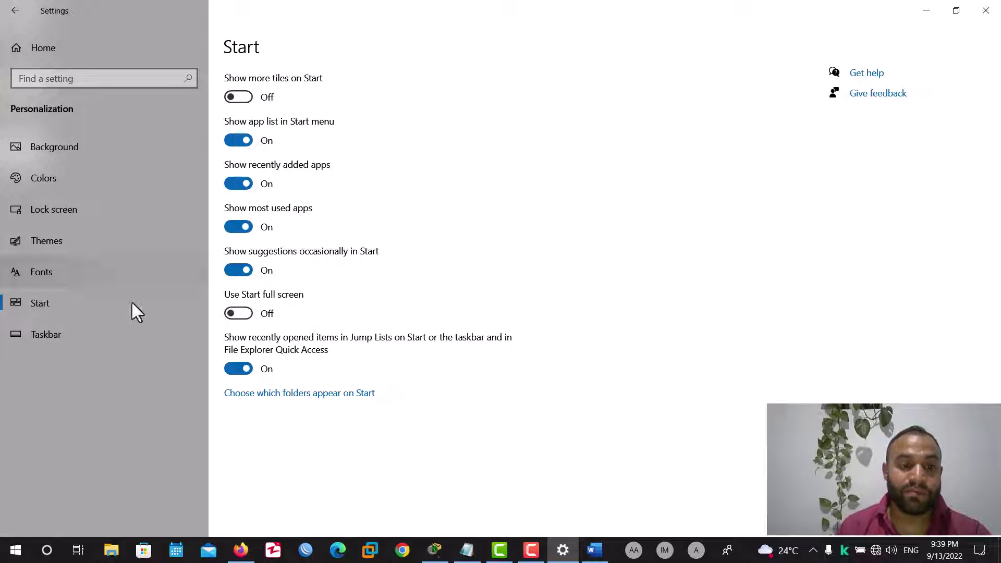
left_click(16, 550)
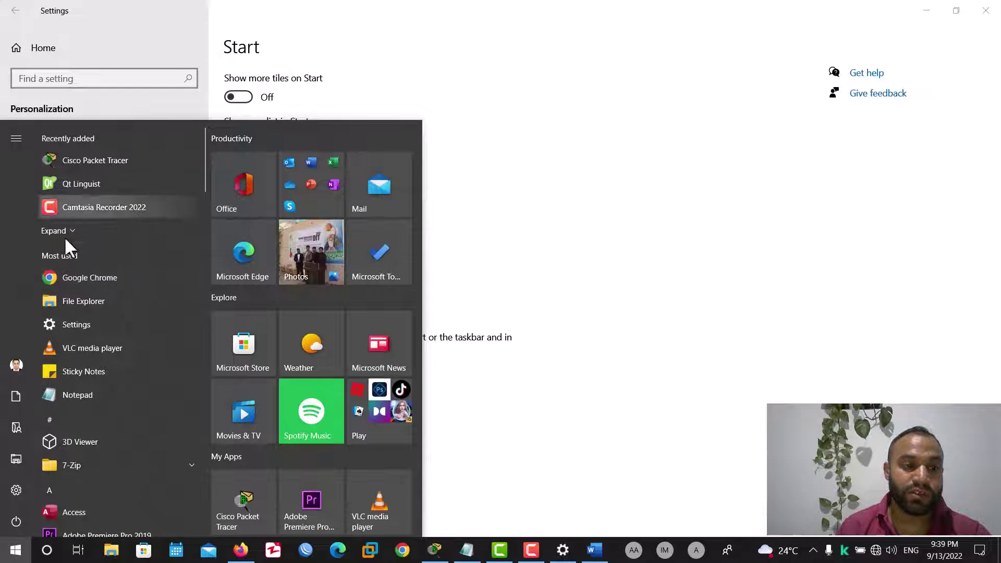
left_click(519, 114)
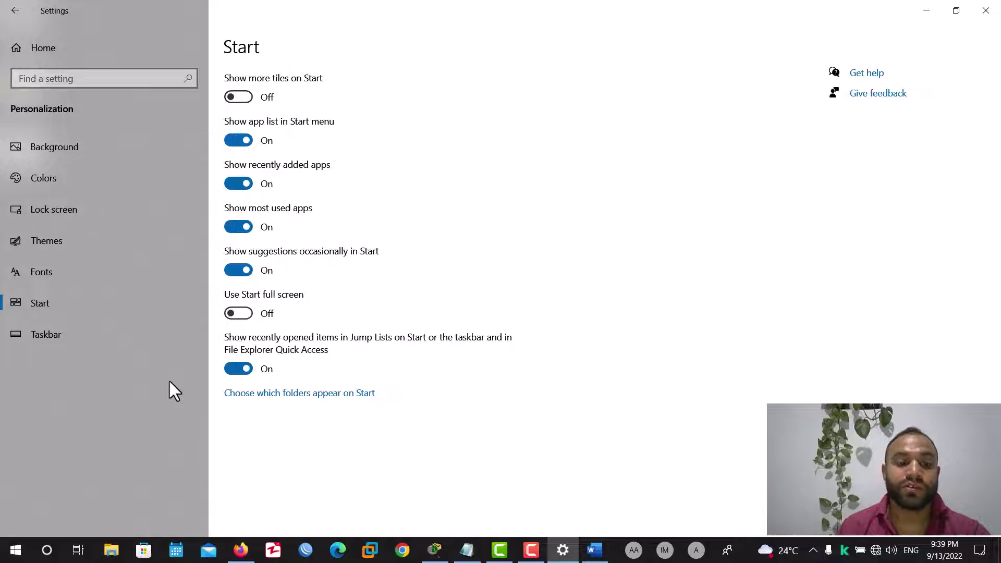
left_click(15, 550)
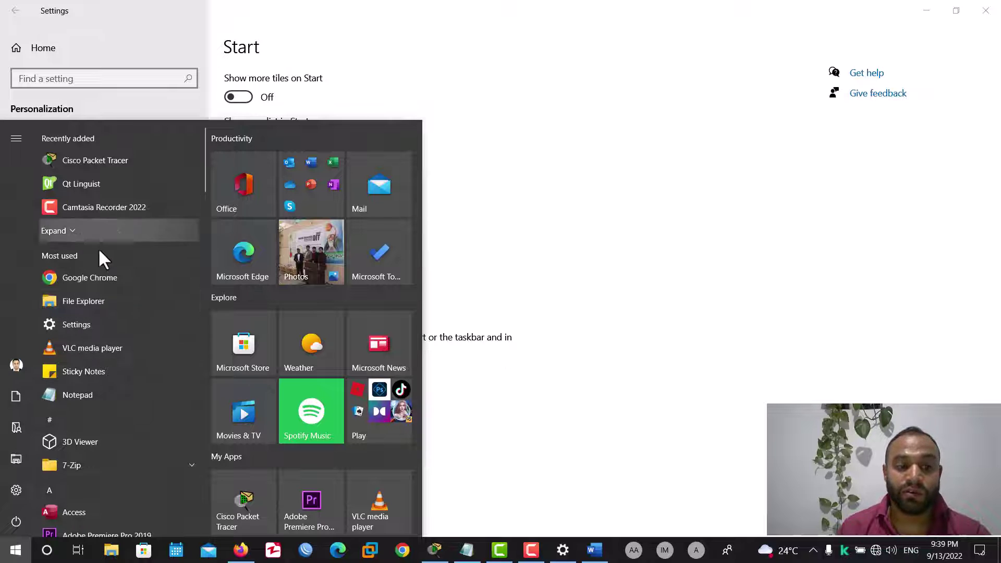
left_click(508, 159)
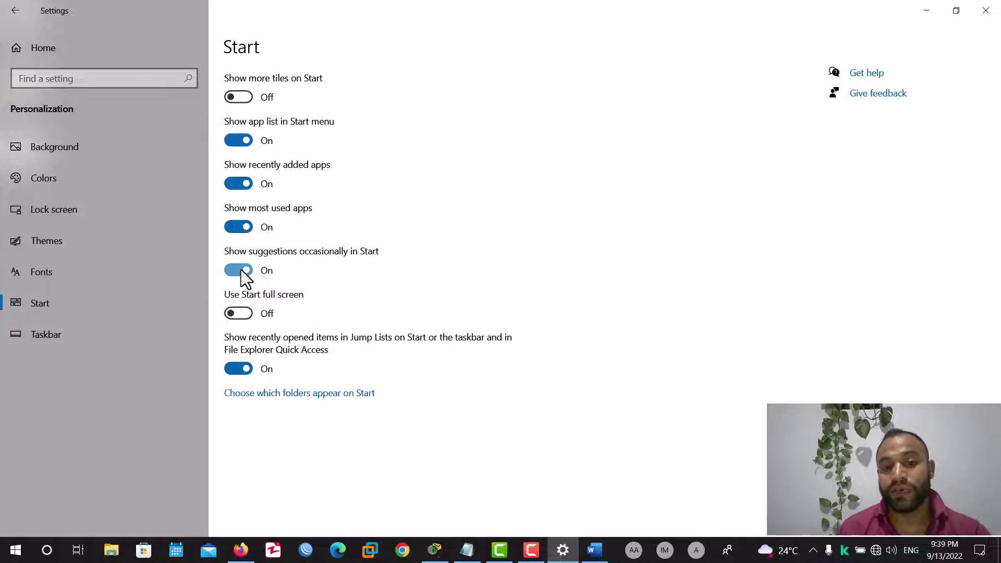
- Turn off Show suggestions occasionally in Start and check the Start menu
left_click(239, 269)
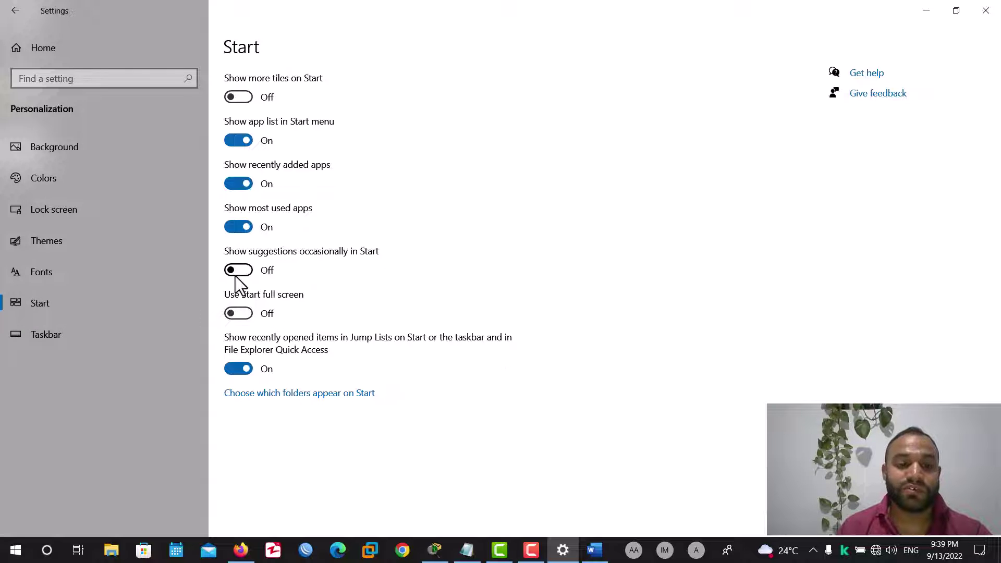
key("super")
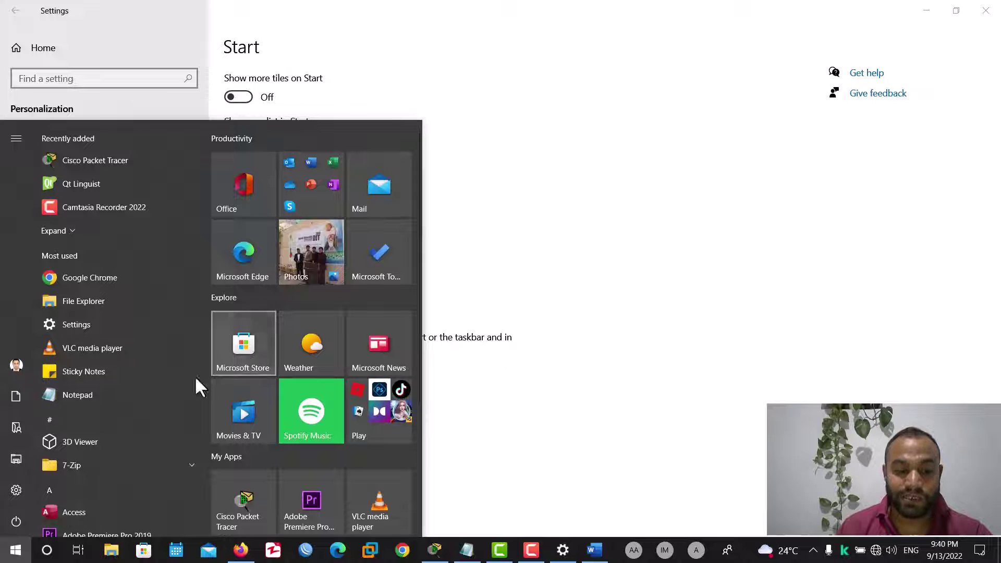
key("super")
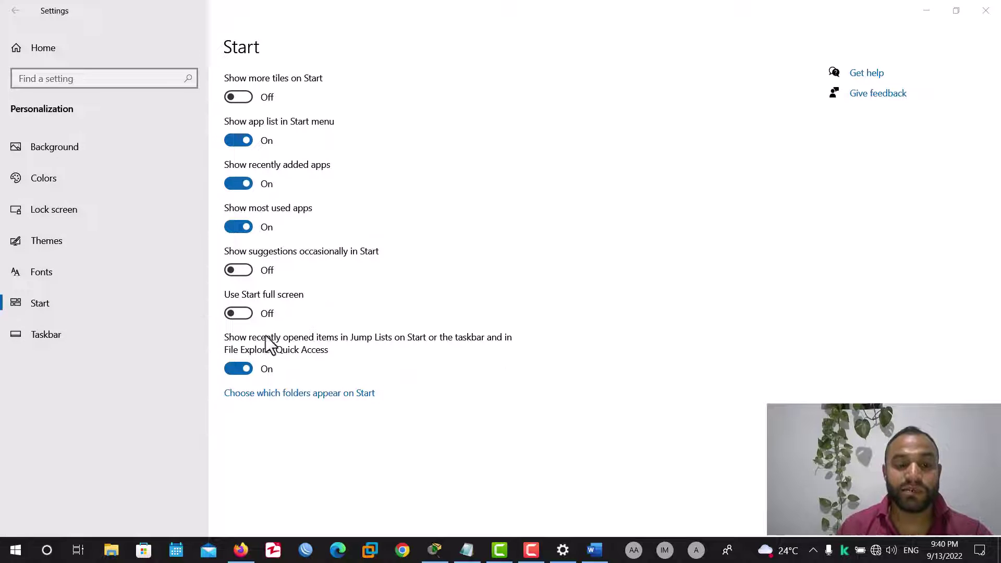
- Turn on Use Start full screen and open the Start menu to view the full-screen layout
left_click(243, 315)
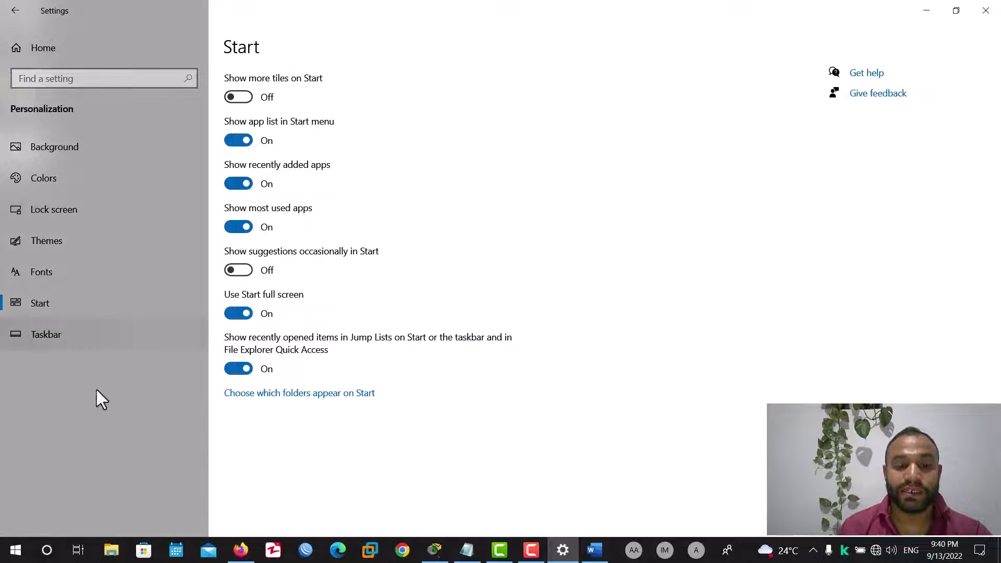
left_click(15, 550)
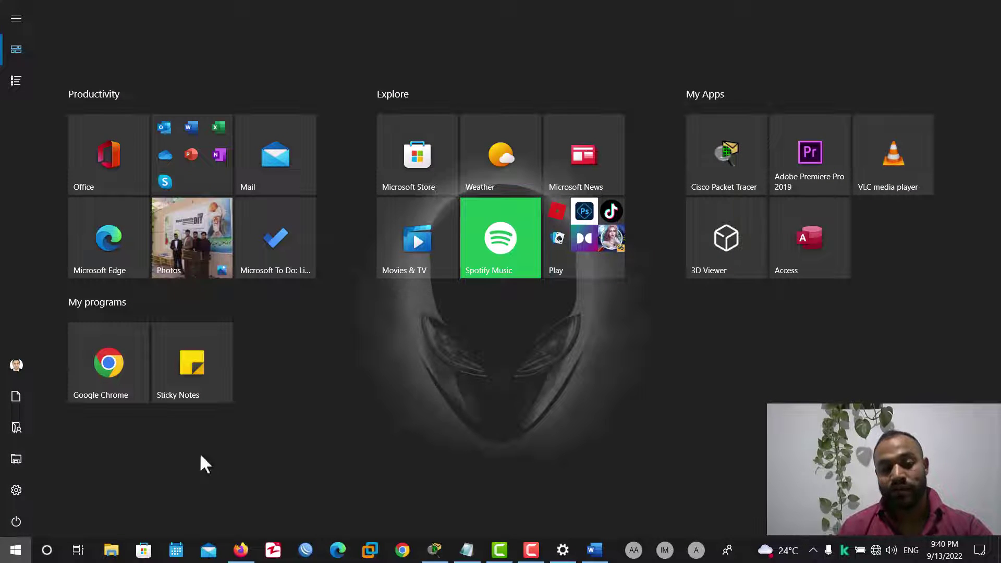
left_click(15, 550)
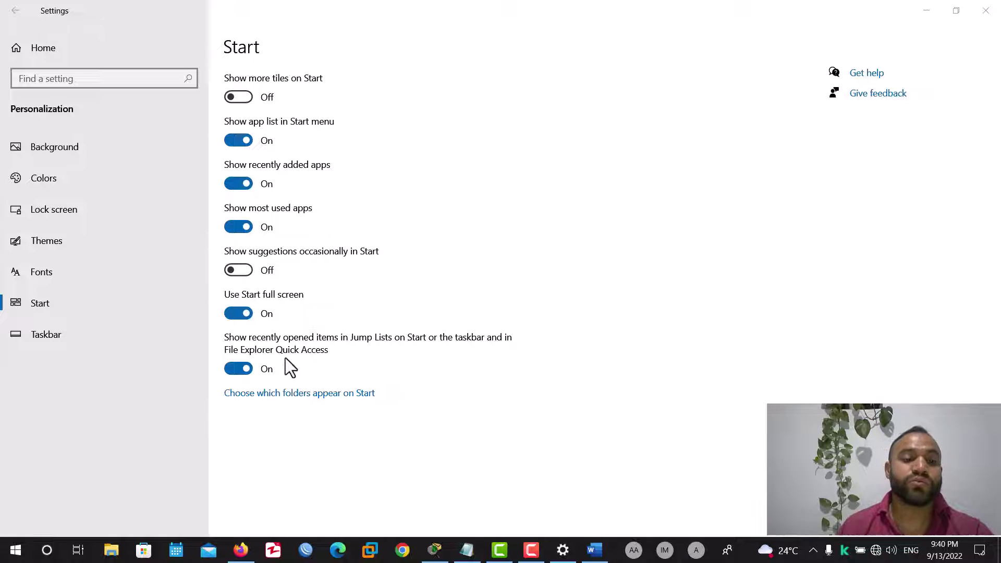
left_click(269, 97)
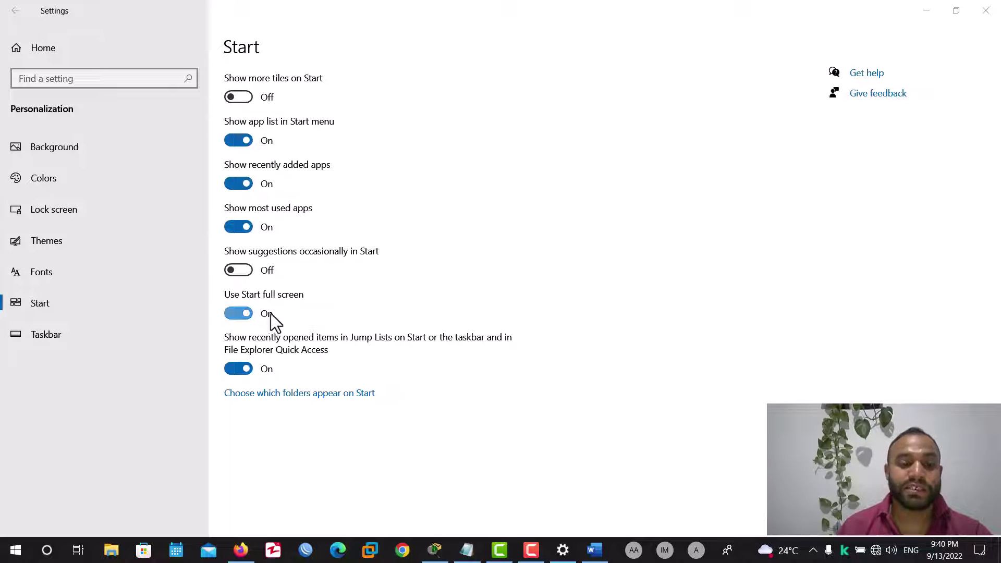
left_click(15, 550)
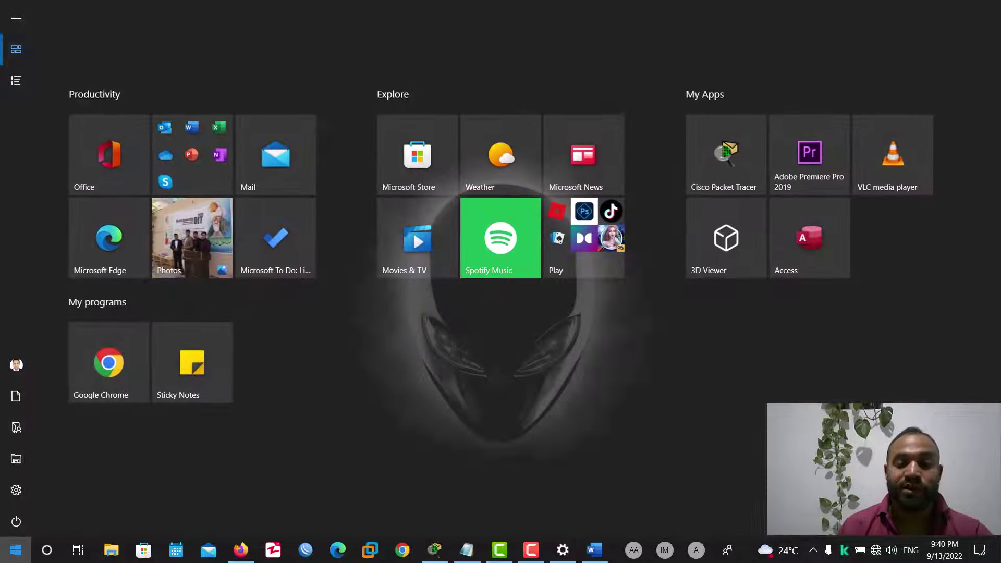
key("Escape")
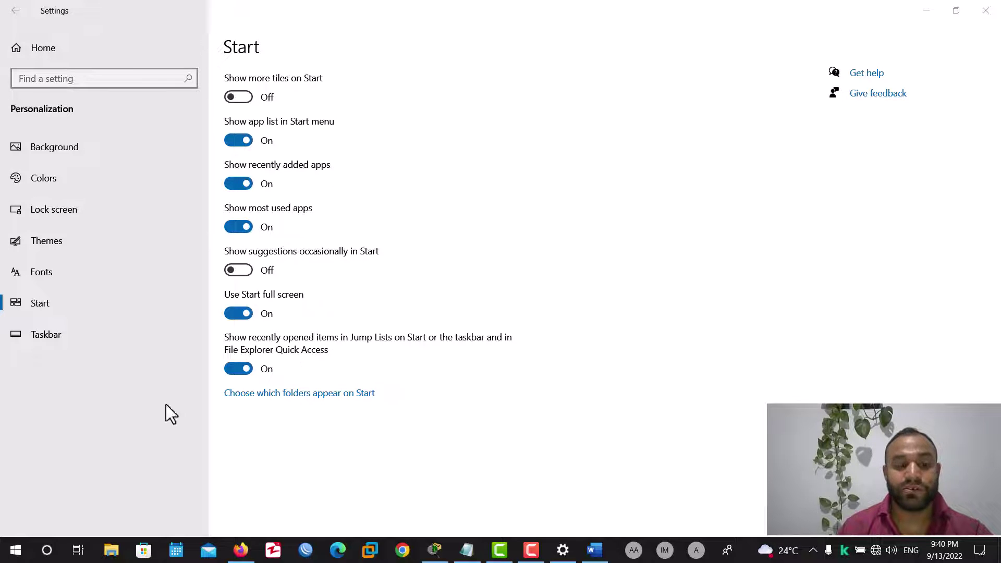
left_click(17, 547)
left_click(20, 545)
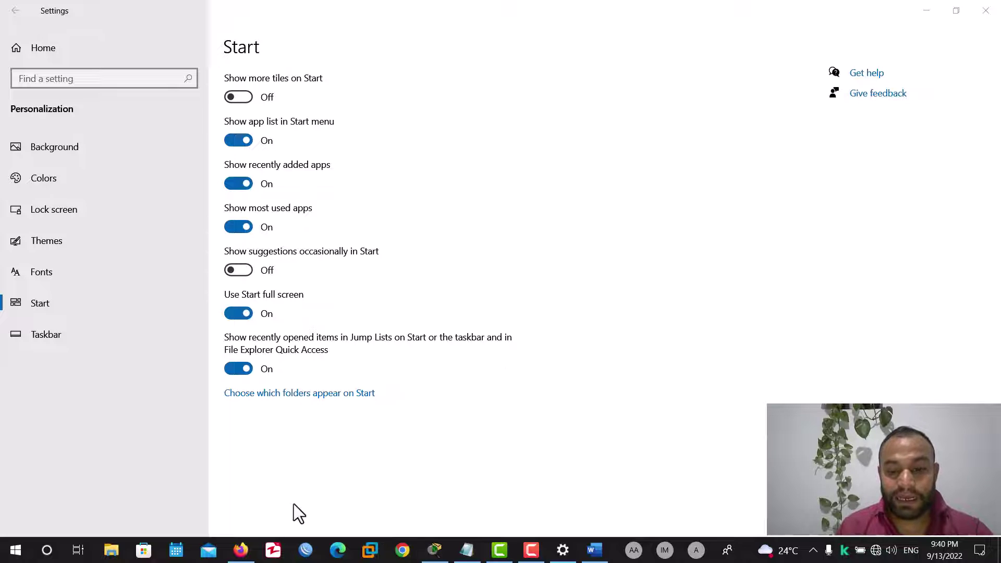
- Examine the frequent items in Firefox's jump list on the taskbar
right_click(240, 551)
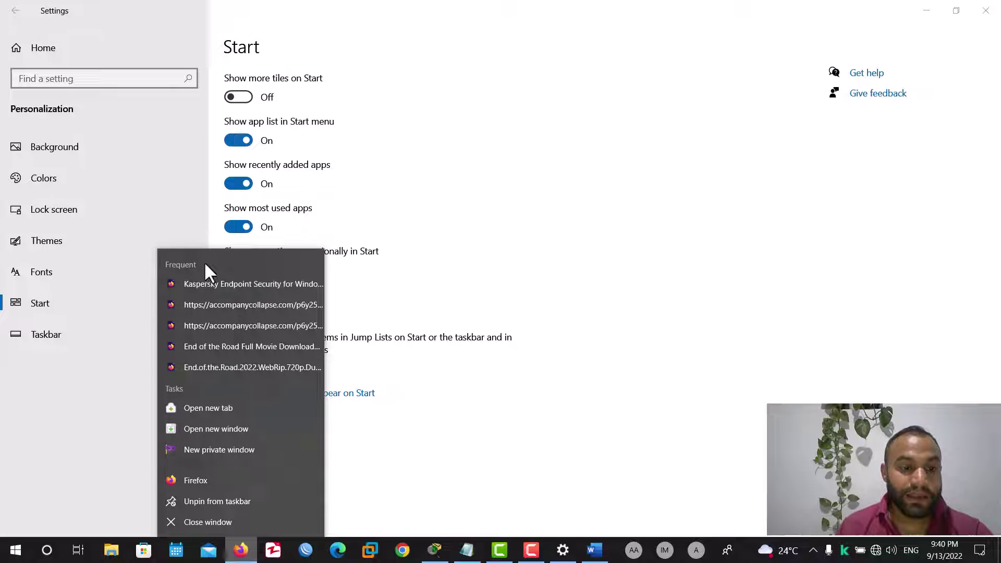
left_click(237, 557)
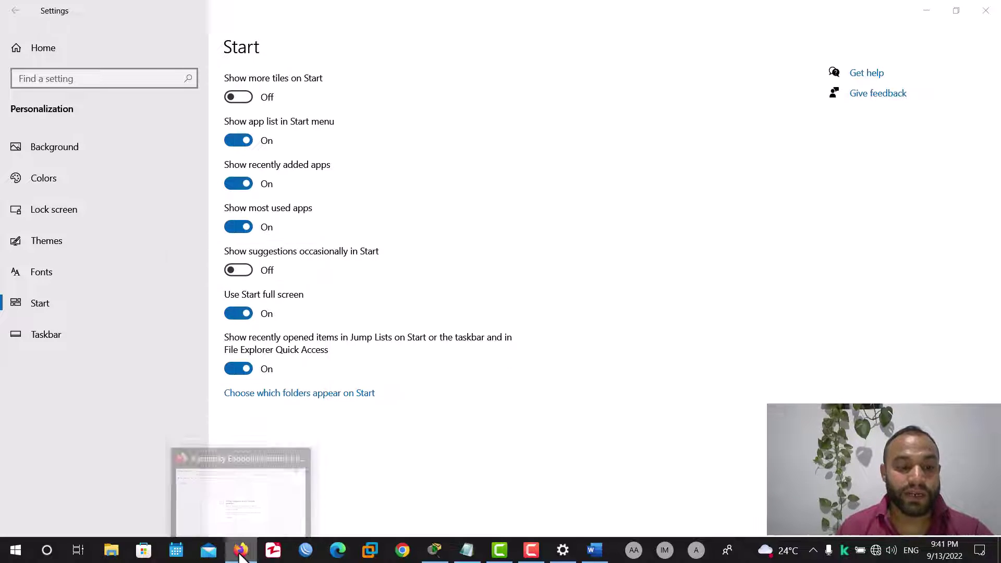
right_click(237, 557)
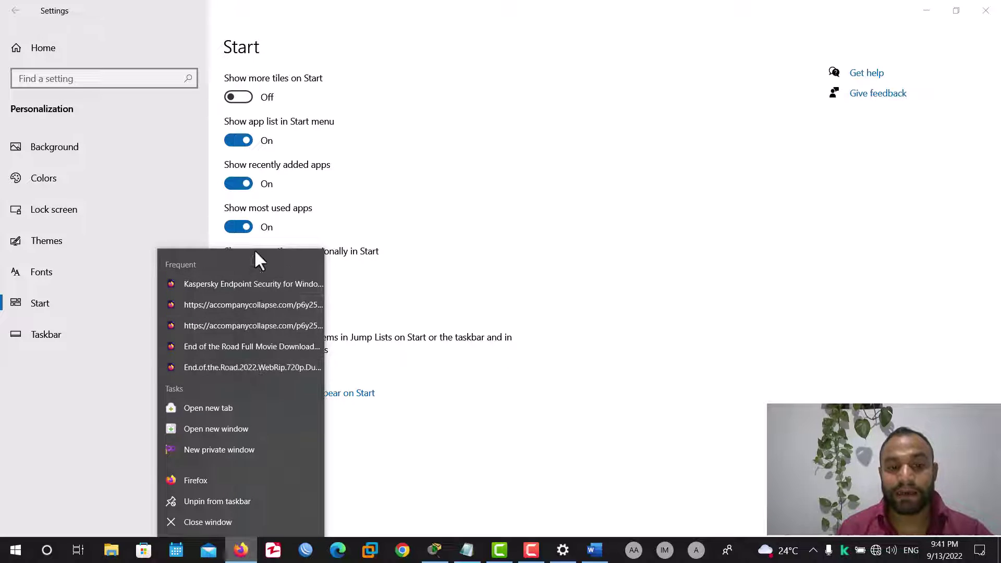
left_click(529, 168)
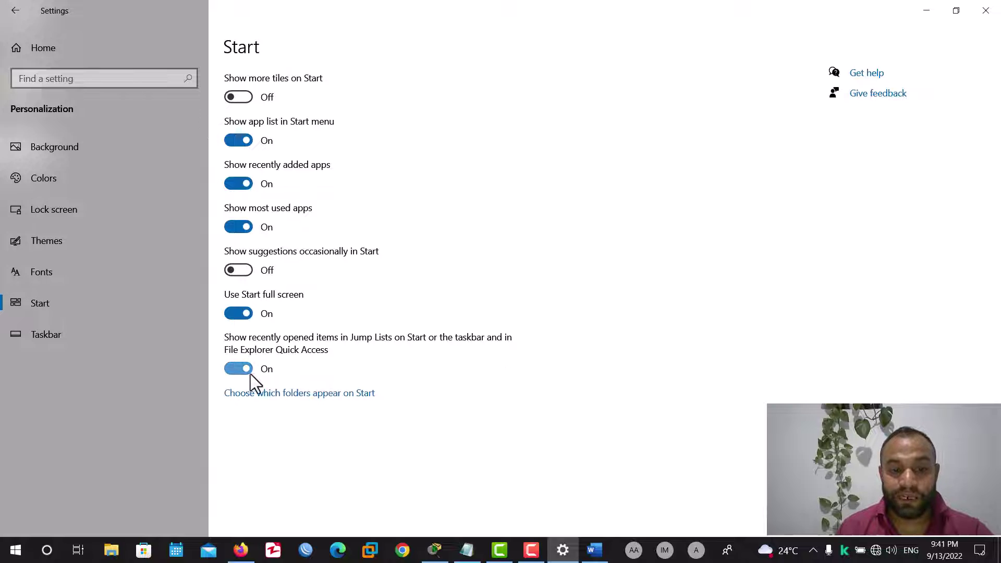
right_click(241, 550)
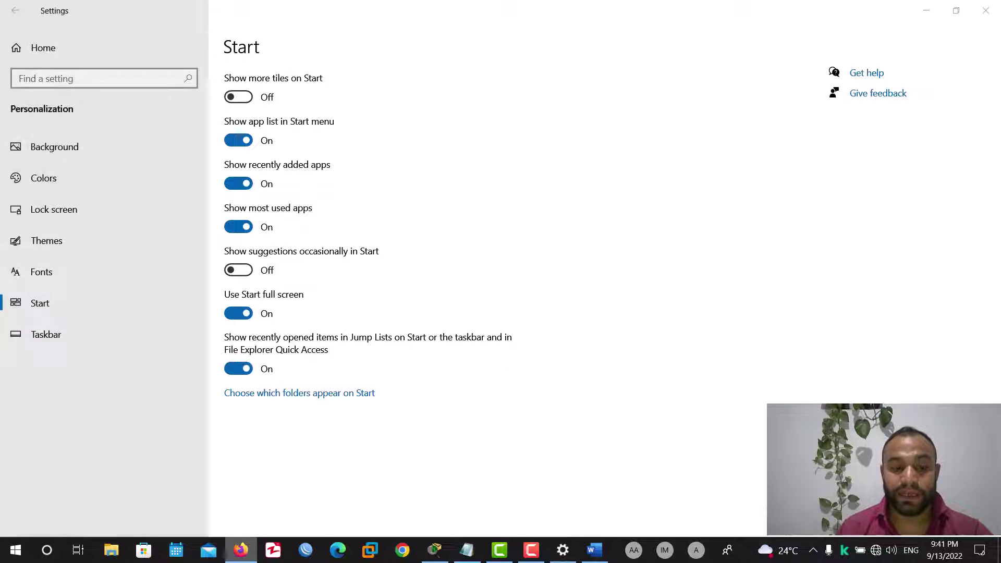
left_click(524, 318)
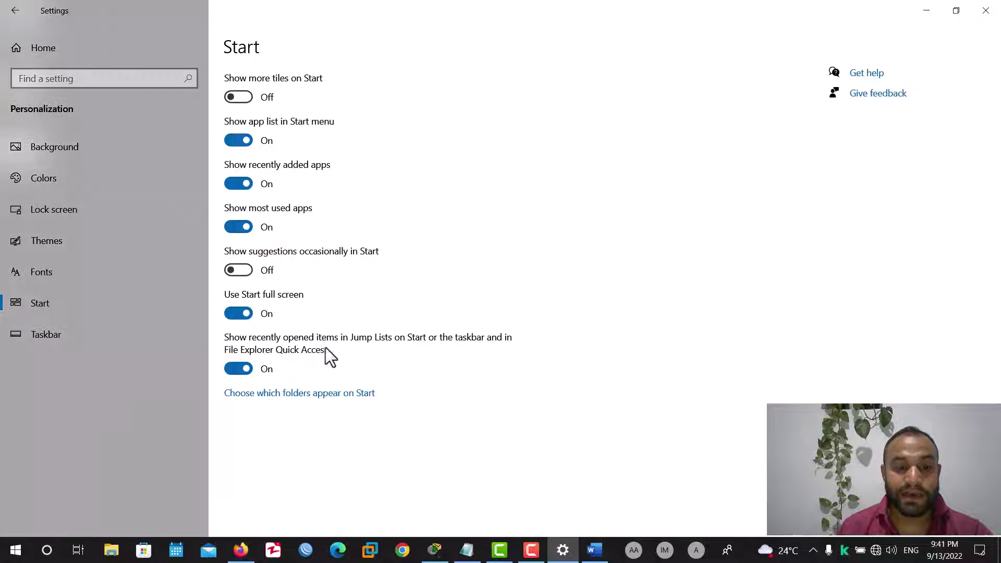
- Turn off showing recently opened items in Jump Lists, check Firefox's jump list, and turn the setting back on
left_click(241, 370)
right_click(241, 549)
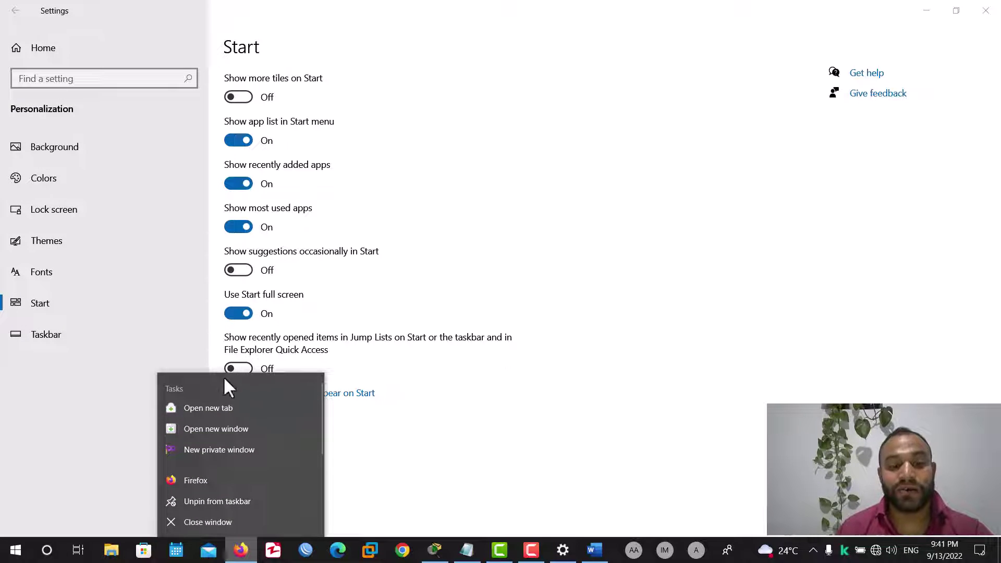
left_click(536, 315)
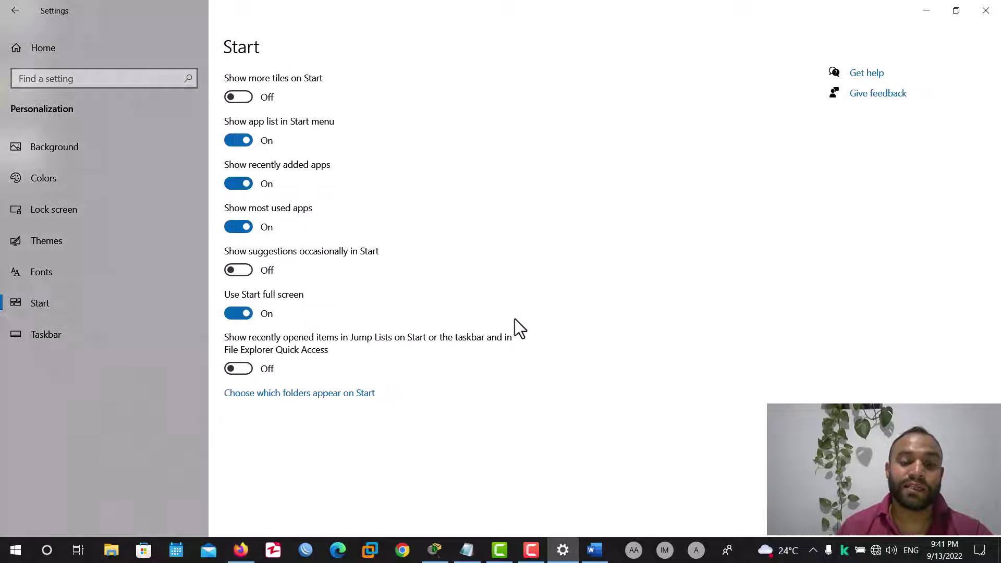
left_click(247, 382)
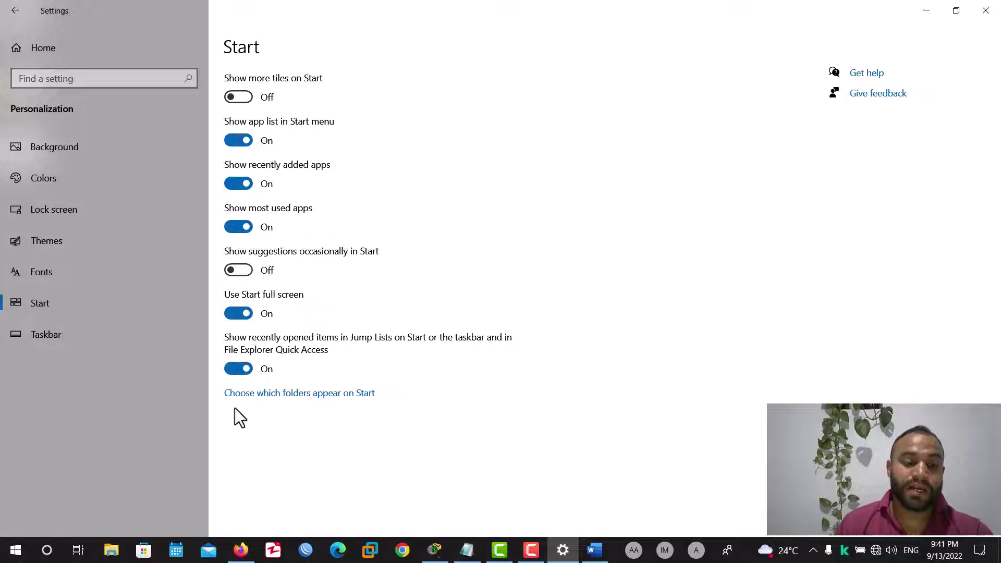
- Open Choose which folders appear on Start and compare its options with the shortcuts in the Start menu
left_click(349, 400)
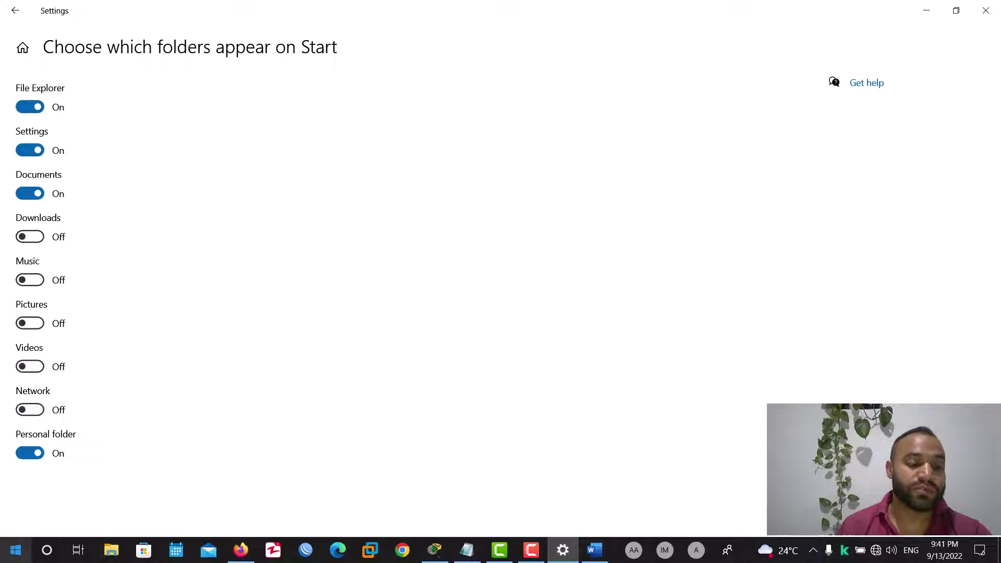
left_click(15, 548)
mouse_move(16, 470)
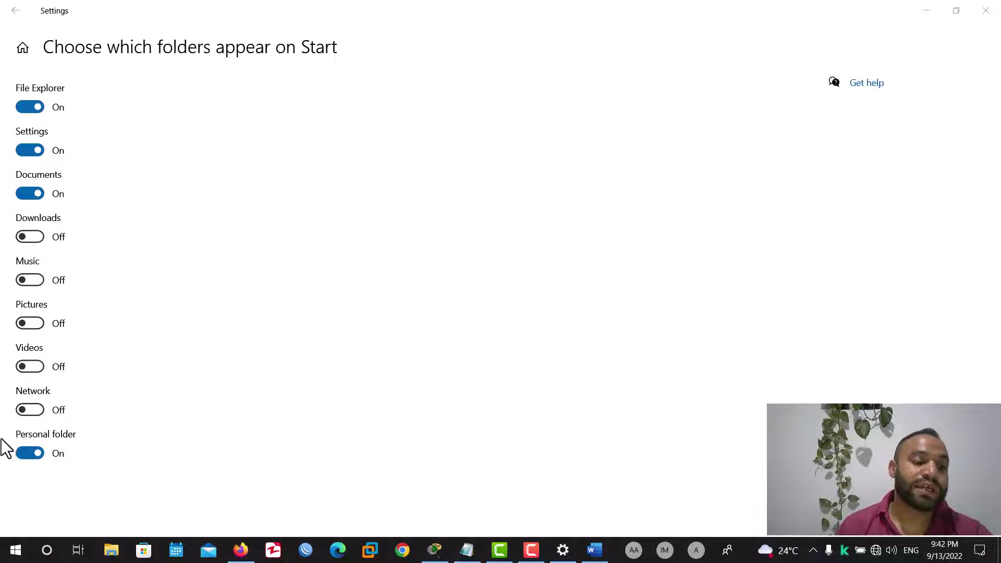
- Open File Explorer from its Start menu shortcut, then close its window
left_click(16, 550)
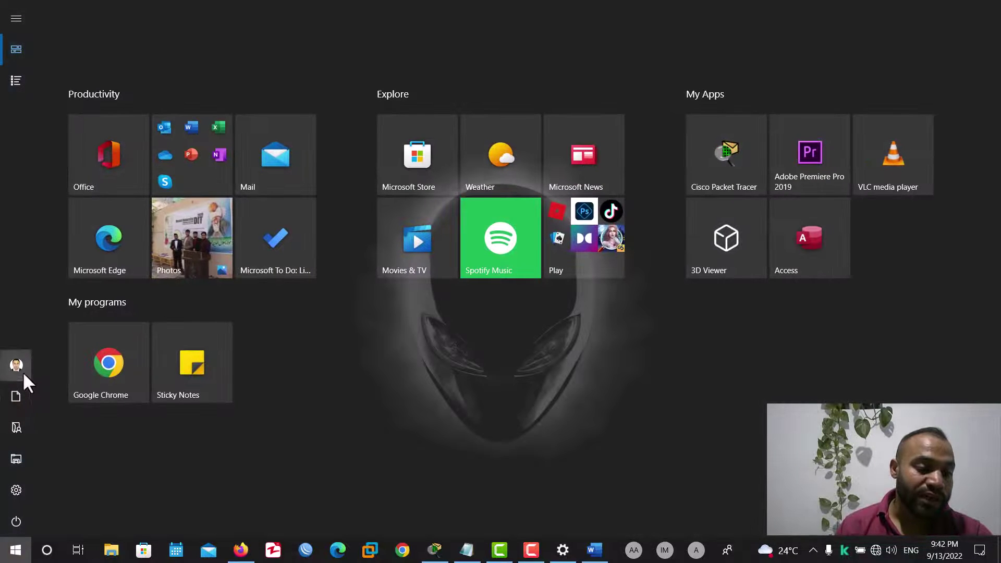
mouse_move(23, 371)
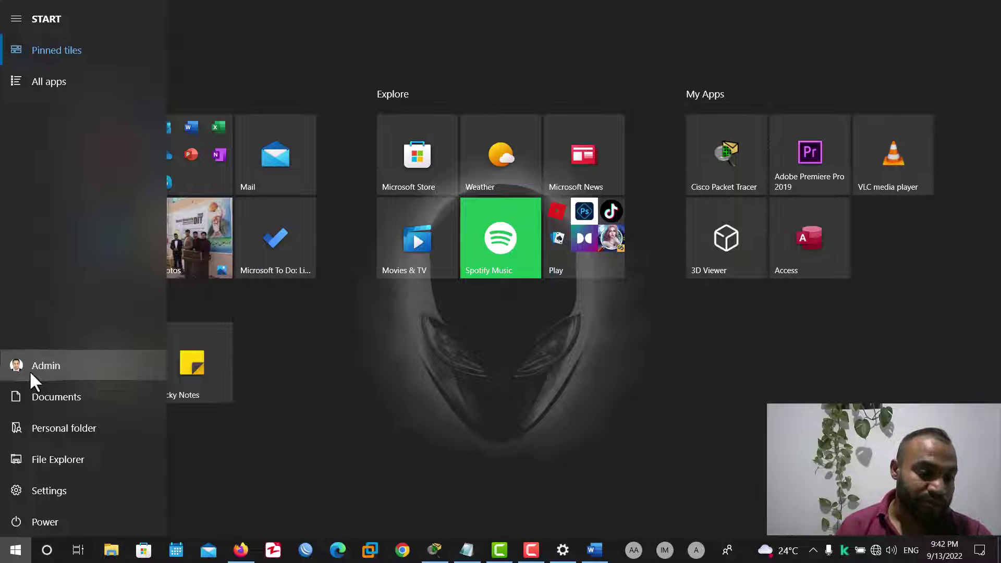
left_click(55, 469)
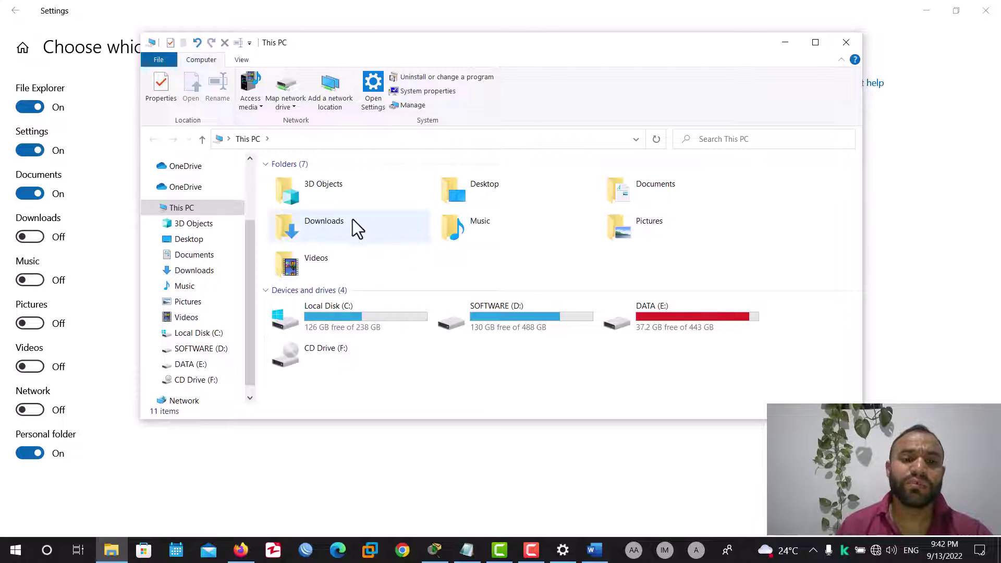
left_click(845, 44)
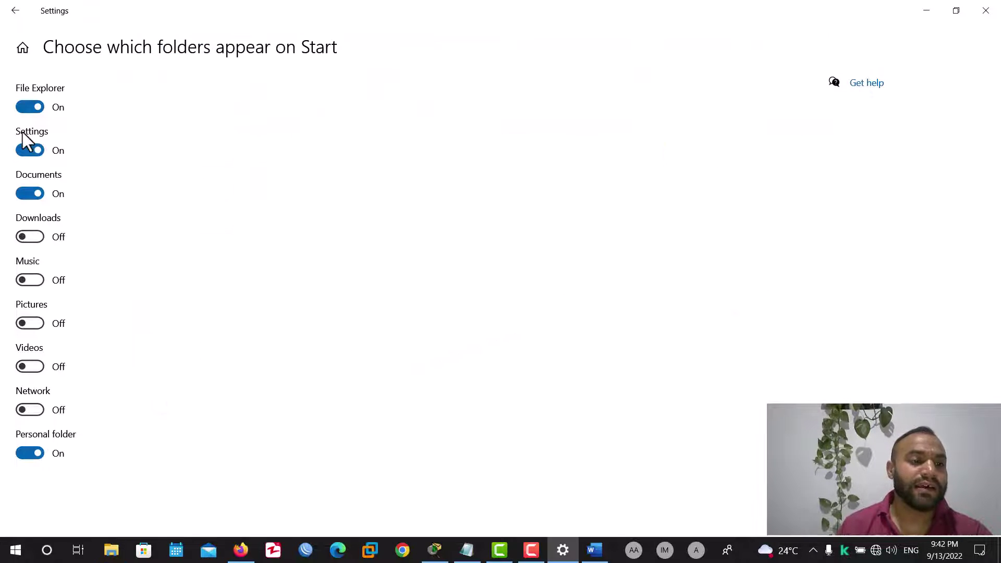
- Turn off the File Explorer shortcut on Start and check the expanded Start menu shortcuts
left_click(30, 108)
left_click(15, 550)
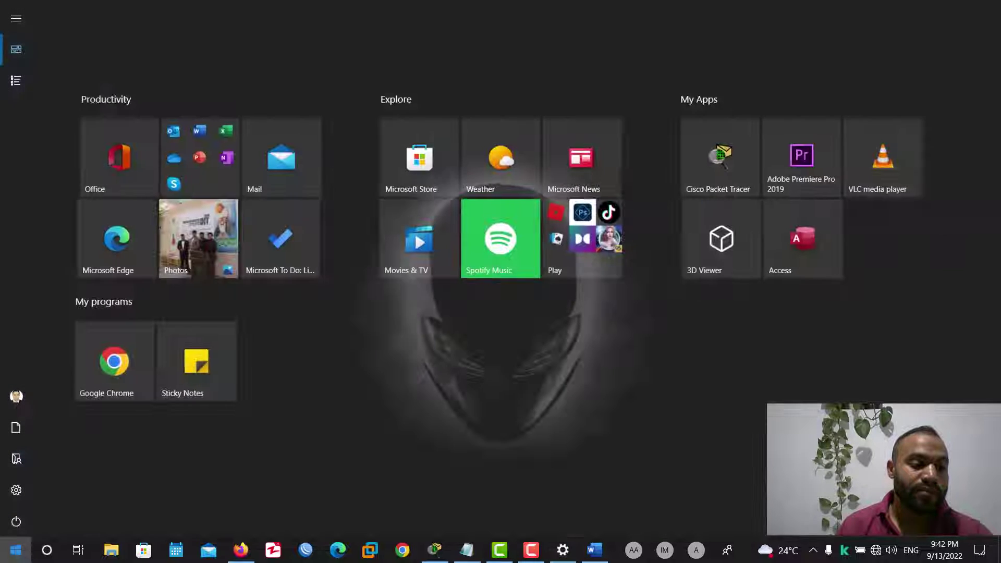
mouse_move(10, 400)
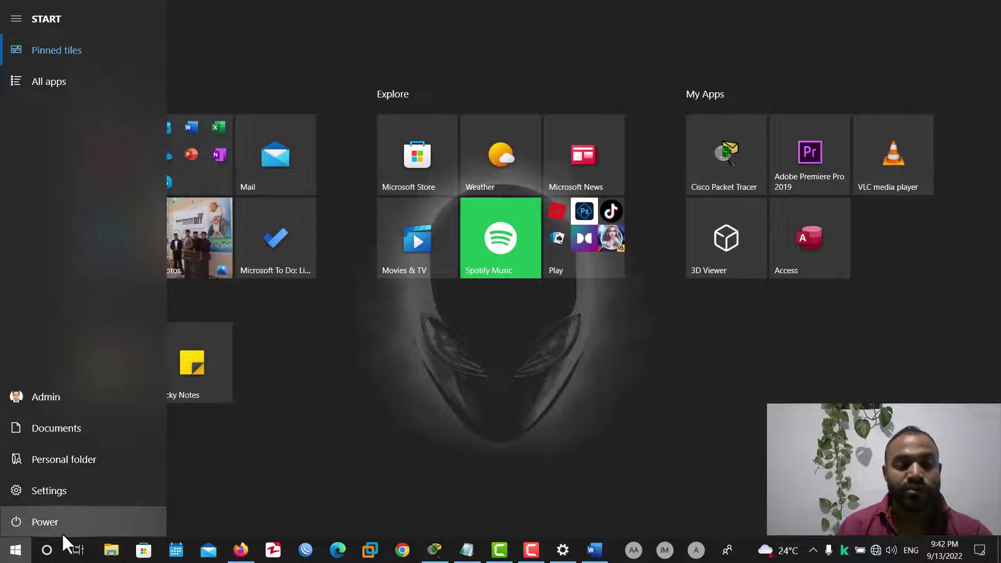
left_click(67, 257)
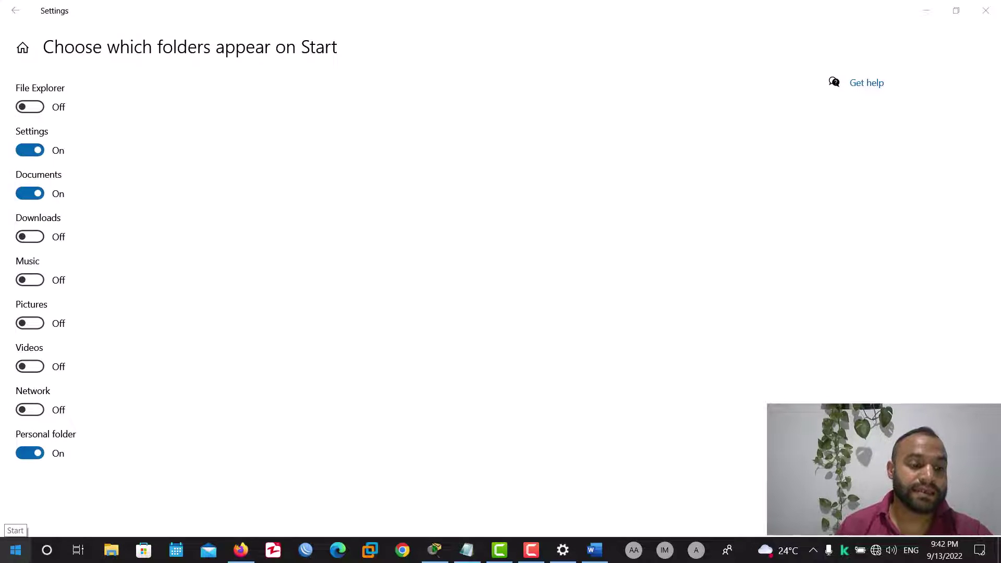
- Use the Settings shortcut in the Start menu to return to the Settings window
left_click(15, 549)
mouse_move(19, 485)
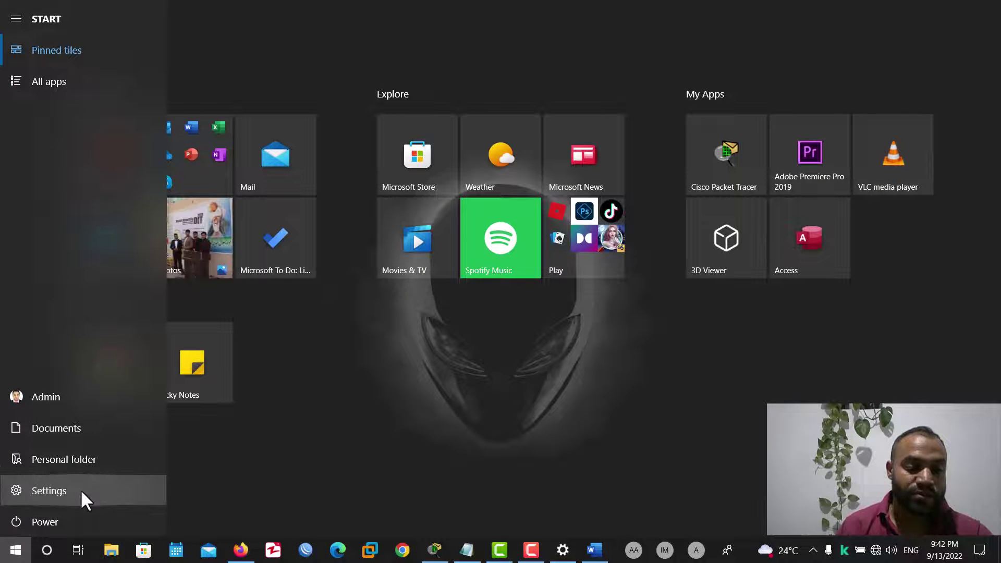
left_click(63, 486)
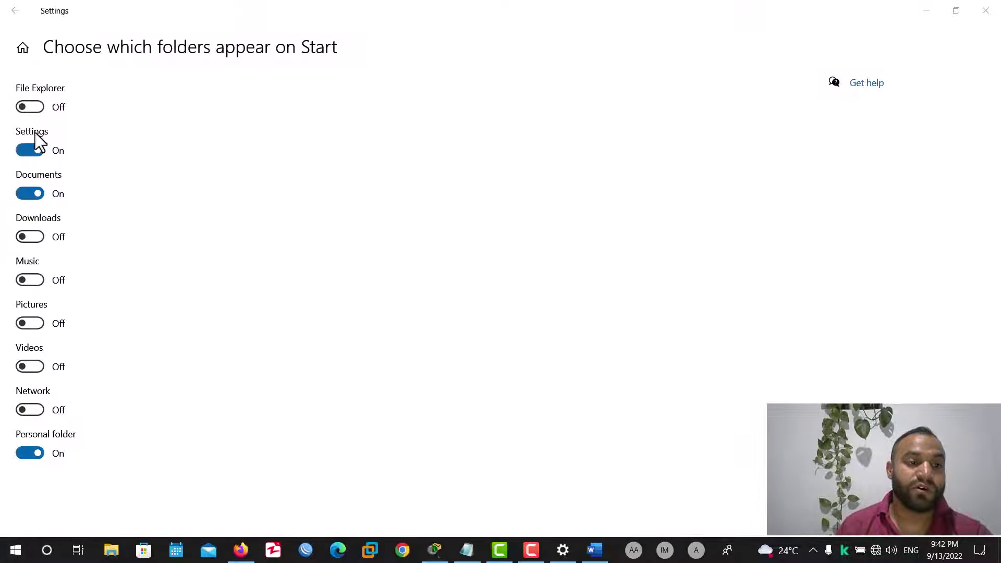
- Turn off the Settings shortcut on Start and check the remaining Start menu shortcuts
left_click(28, 150)
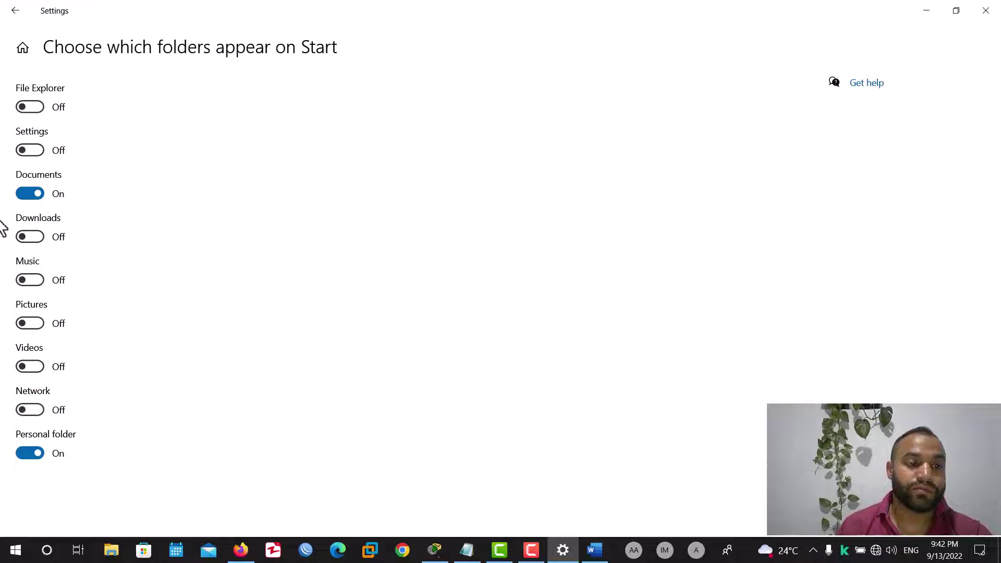
left_click(15, 550)
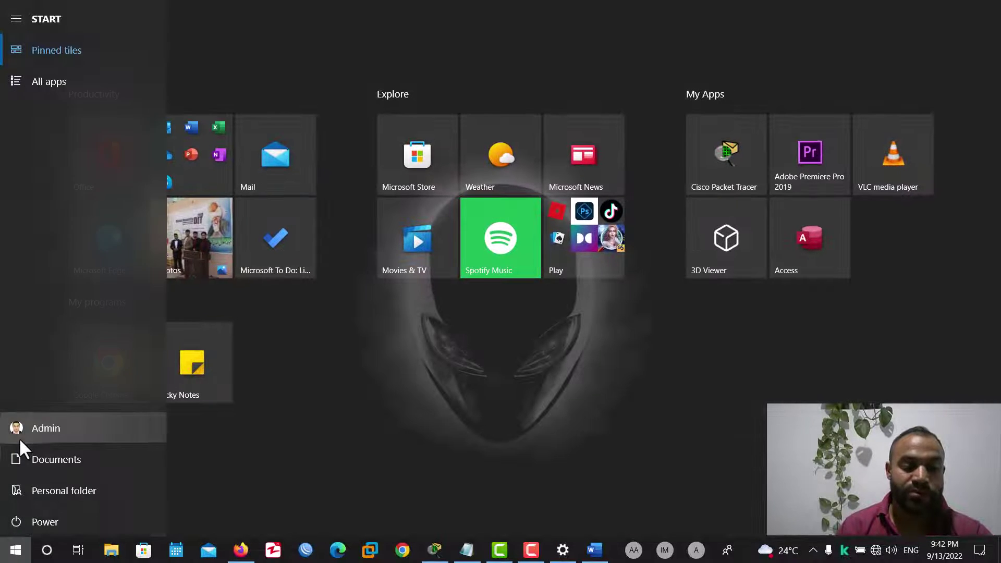
key("Escape")
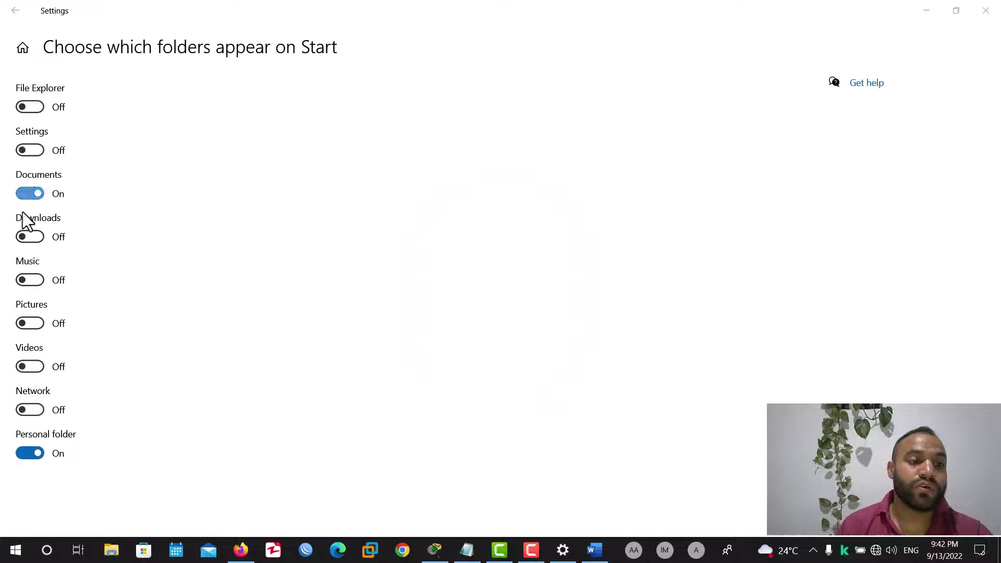
- Open the Documents folder from its shortcut in the Start menu
left_click(15, 550)
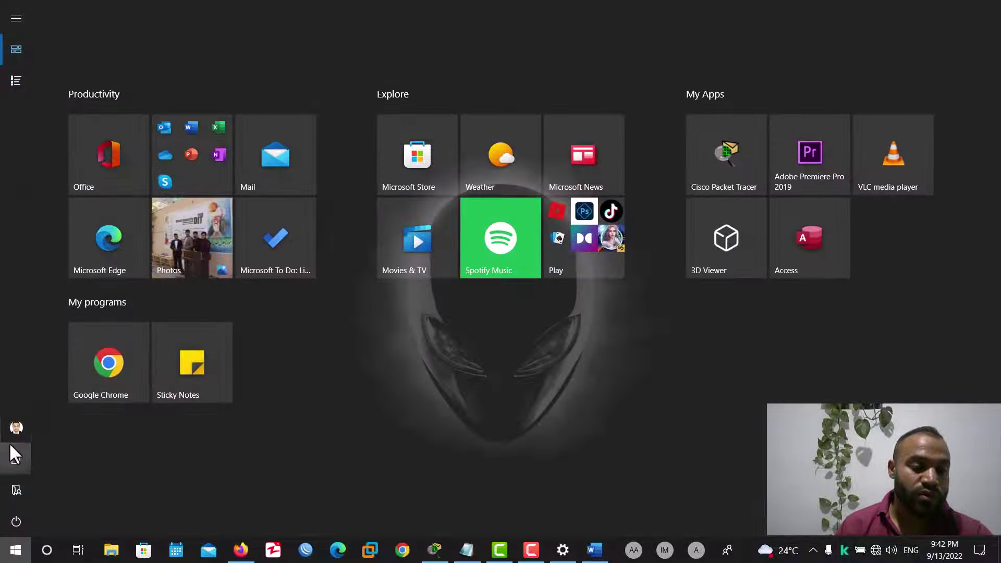
mouse_move(14, 433)
left_click(105, 465)
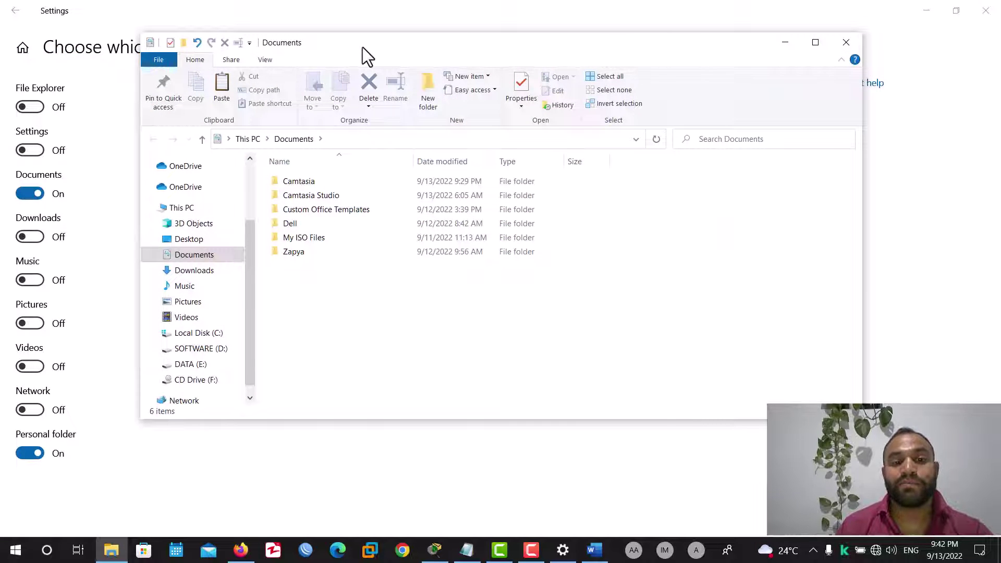
- Move the Documents window aside, turn off the Documents shortcut on Start, and check the Start menu
left_click_drag(362, 46, 489, 39)
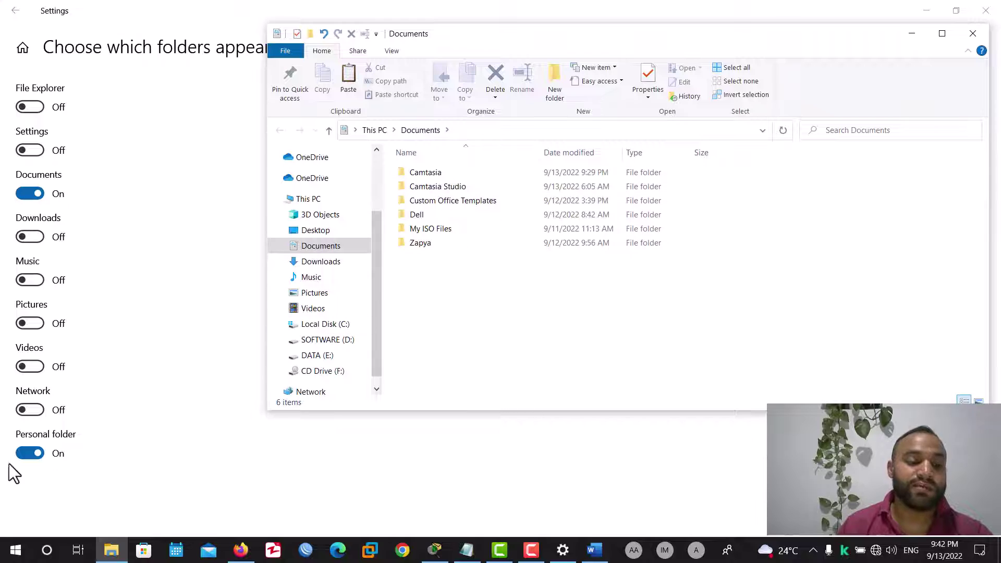
left_click(15, 550)
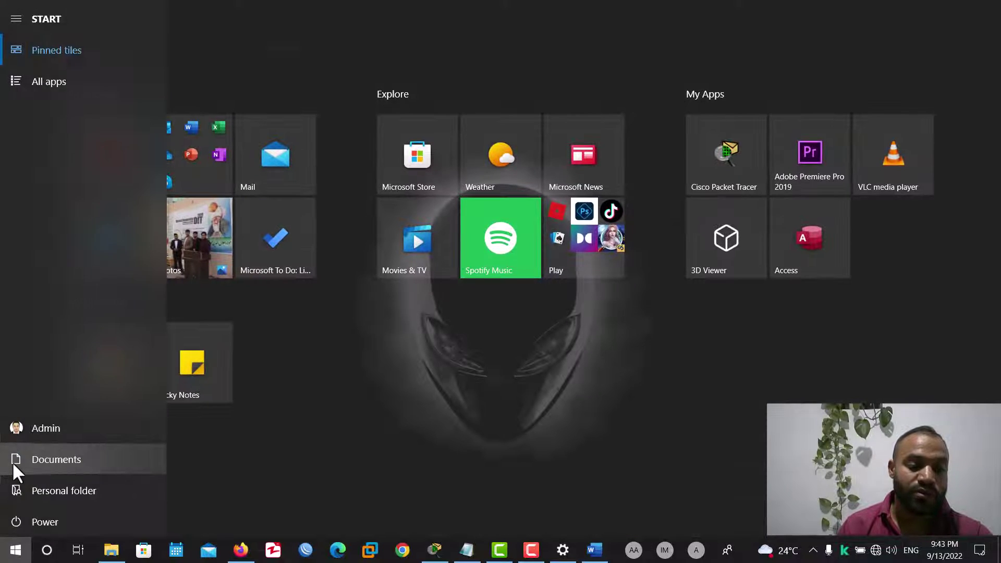
left_click(12, 462)
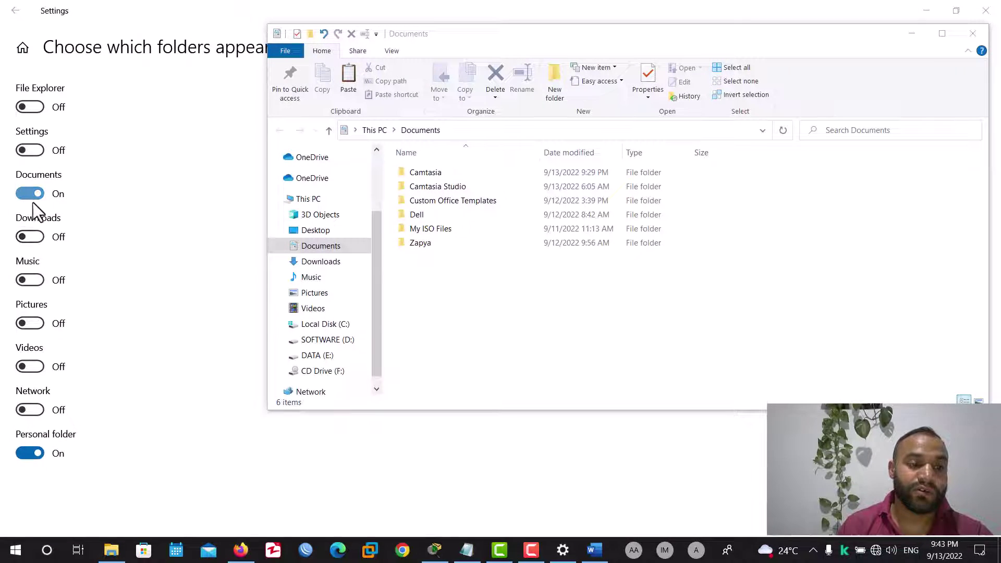
left_click(29, 193)
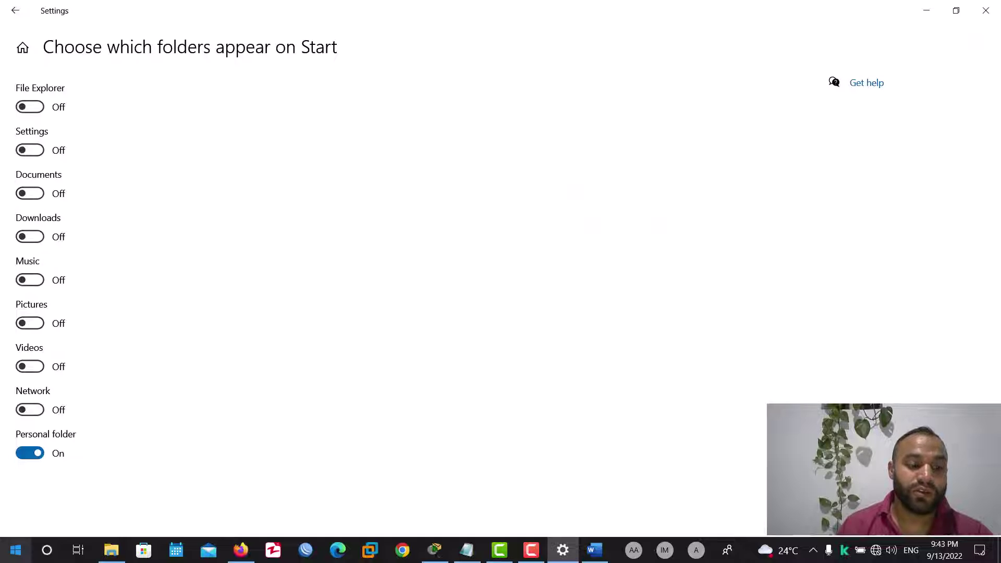
left_click(15, 549)
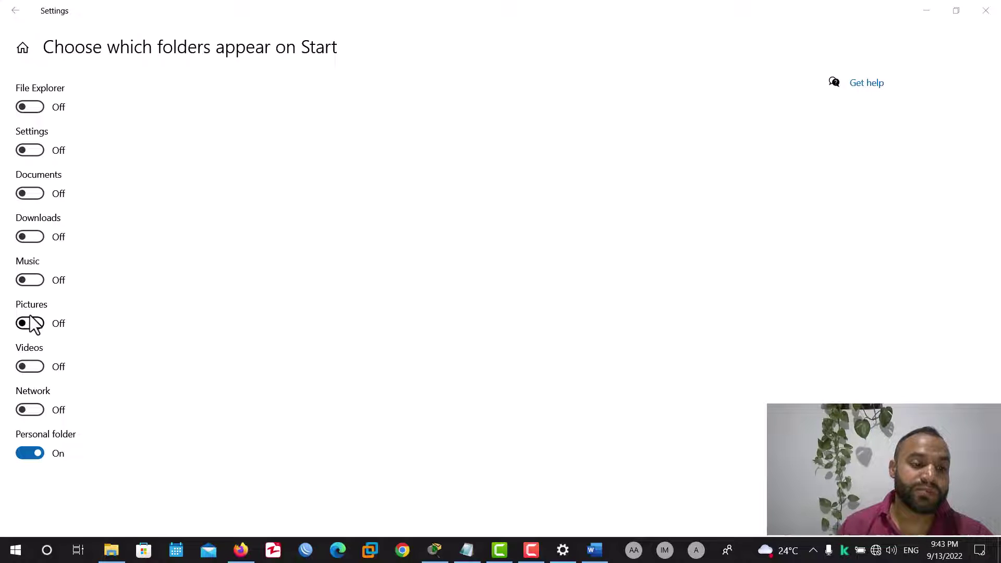
- Turn on the Downloads, Music, Pictures and Videos shortcuts on Start and view them in the expanded Start menu
left_click(31, 237)
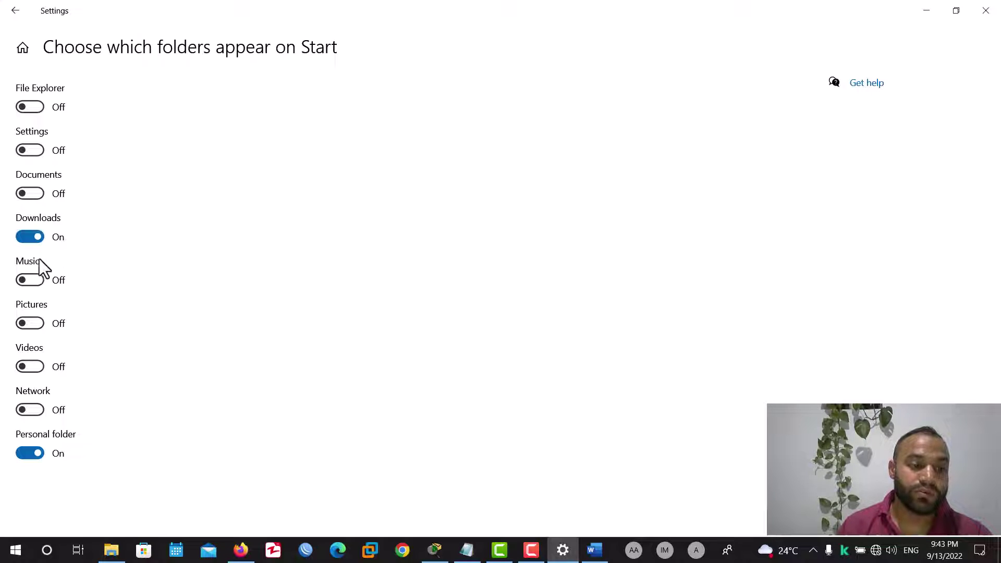
left_click(37, 280)
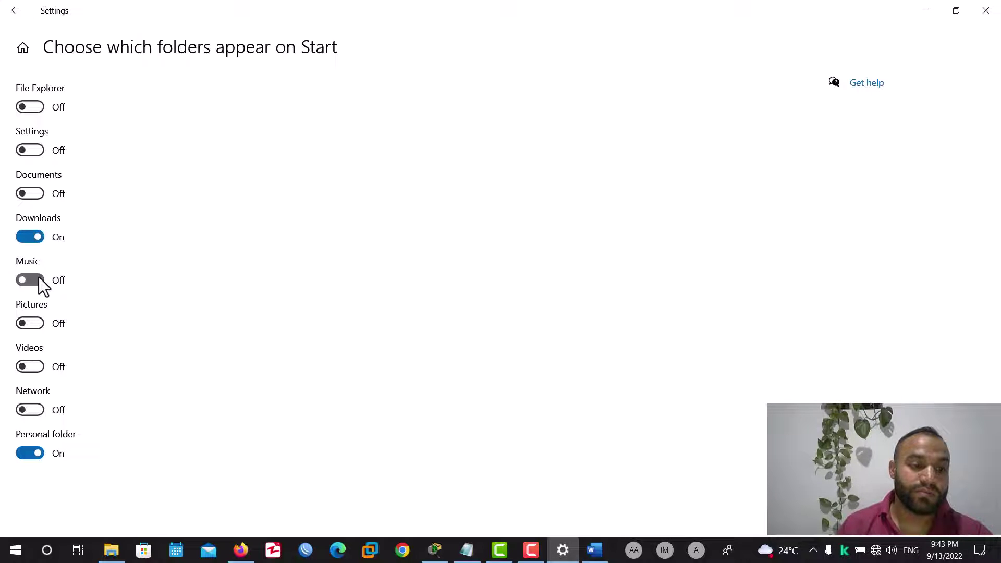
left_click(31, 366)
left_click(16, 550)
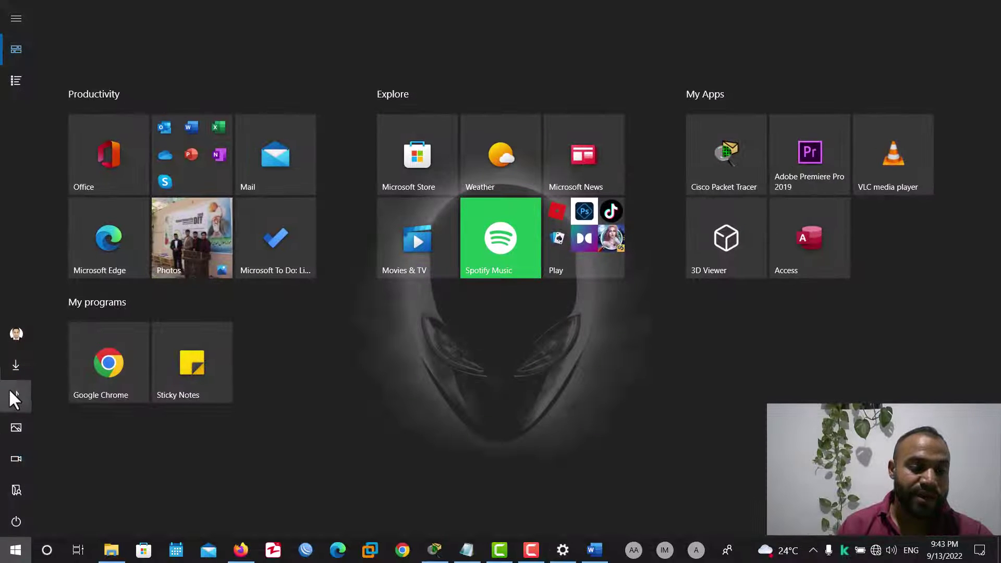
mouse_move(12, 377)
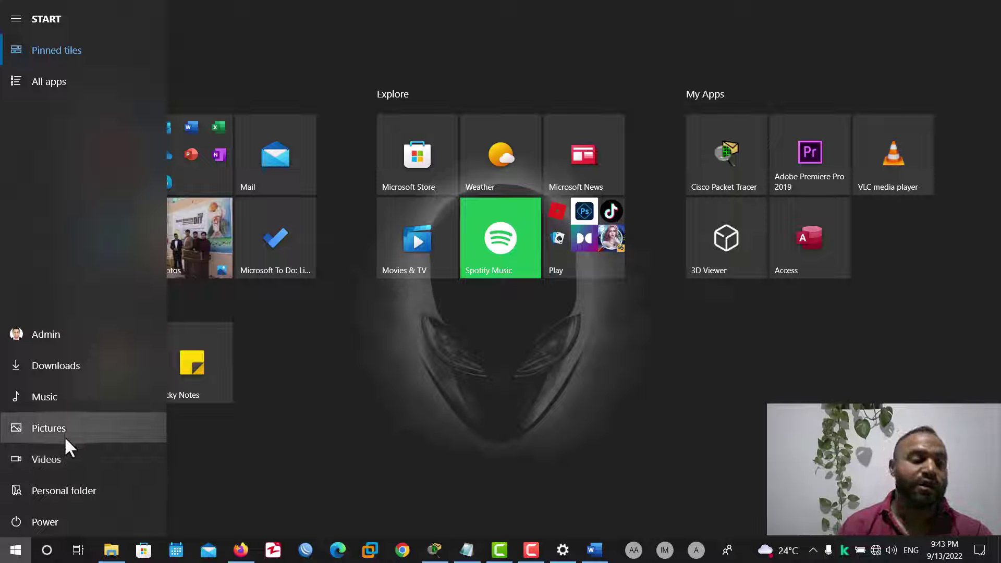
- Return to the Start folder settings, turn off Downloads, Music, Pictures and Videos, and check the Start menu
right_click(60, 364)
left_click(88, 372)
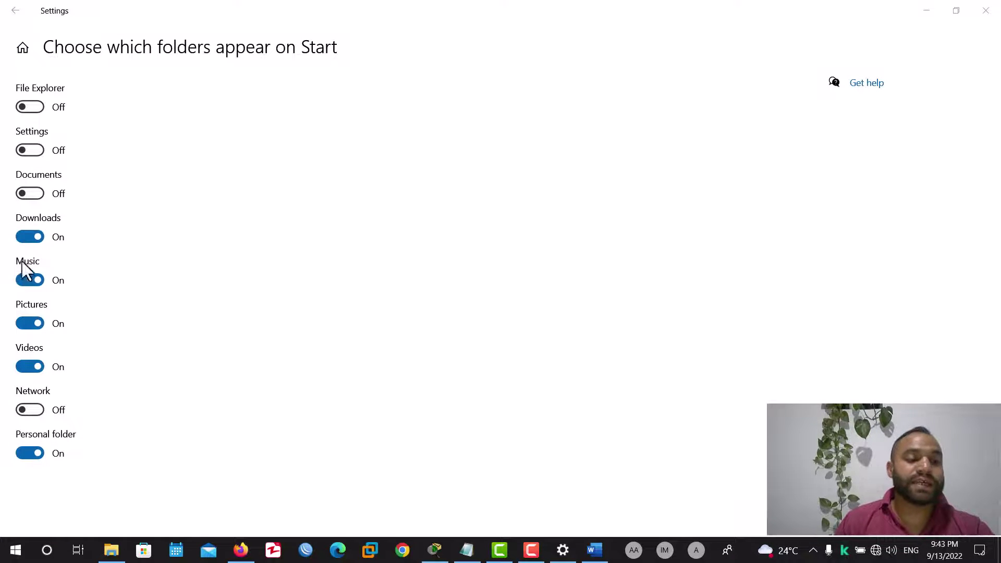
left_click(29, 237)
left_click(30, 281)
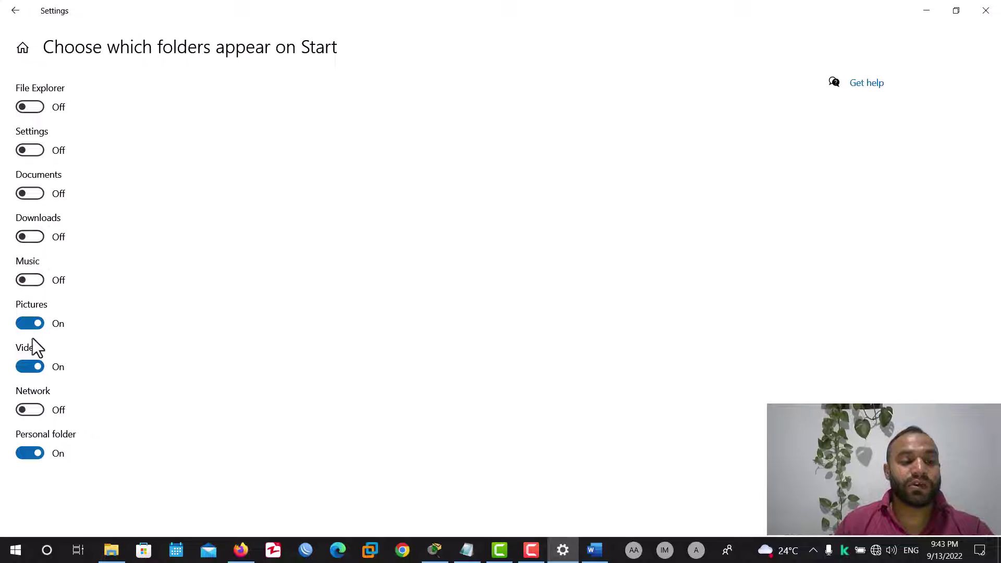
left_click(27, 324)
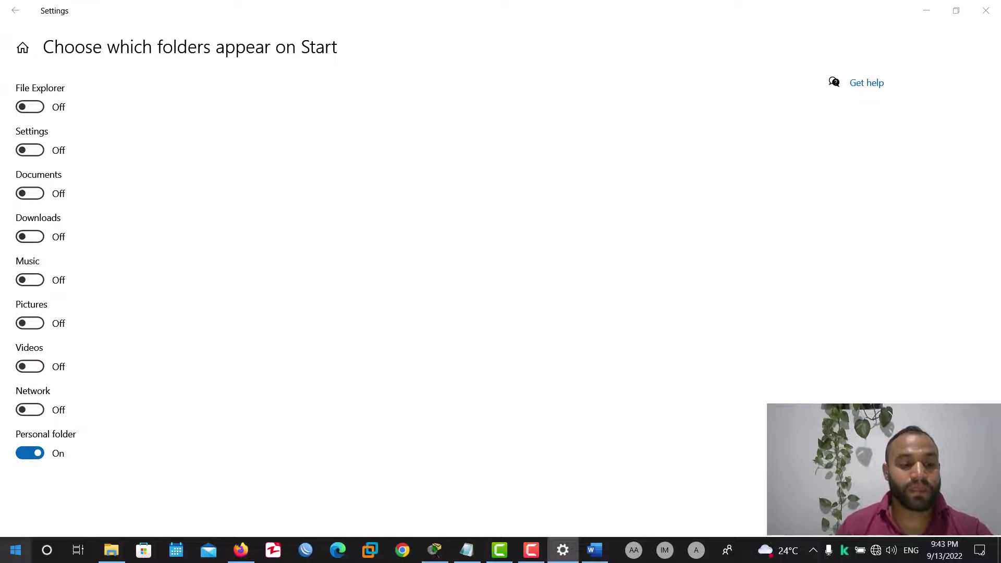
left_click(16, 550)
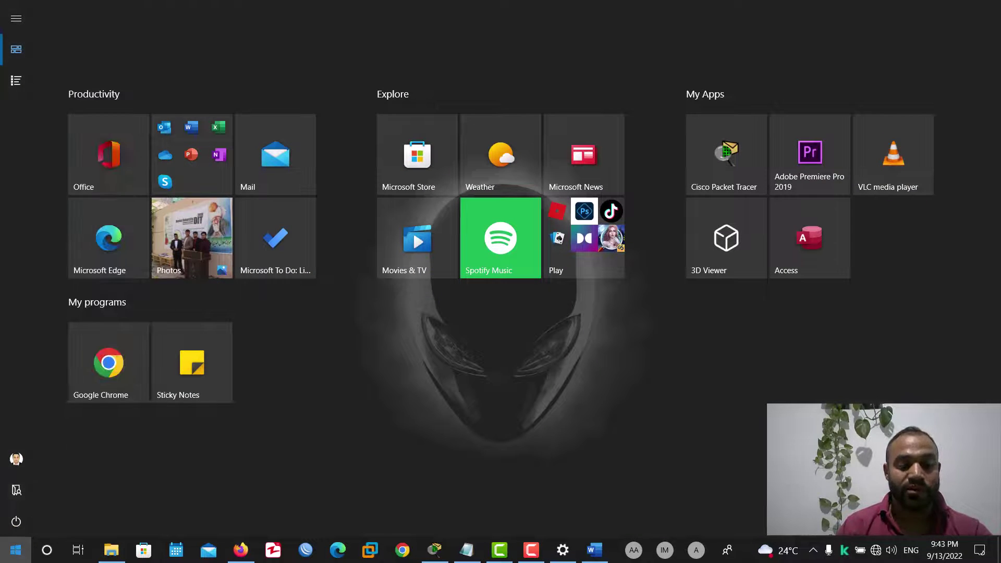
left_click(15, 550)
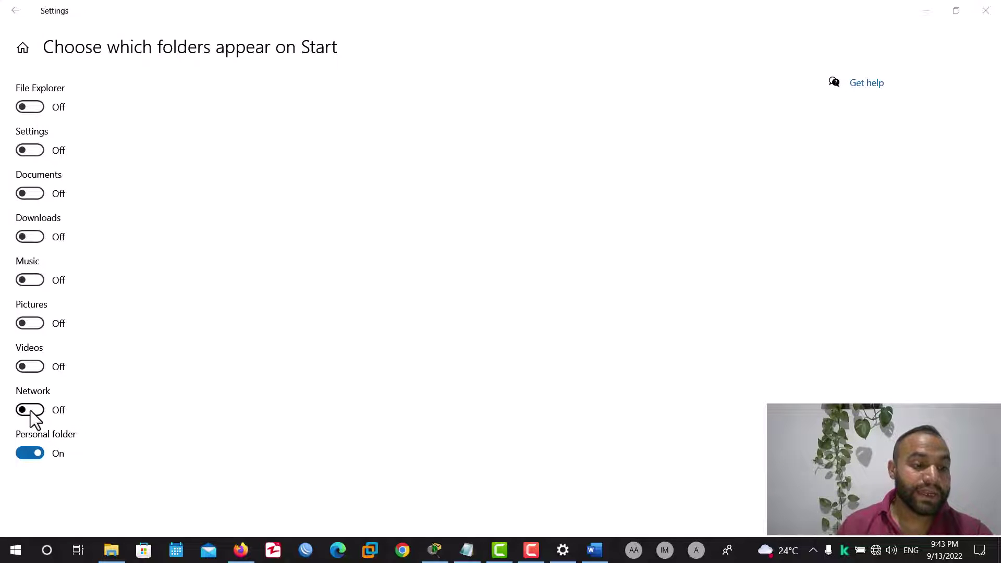
- Turn on the Network shortcut on Start, view it in the expanded Start menu, and turn it back off
left_click(30, 410)
left_click(15, 550)
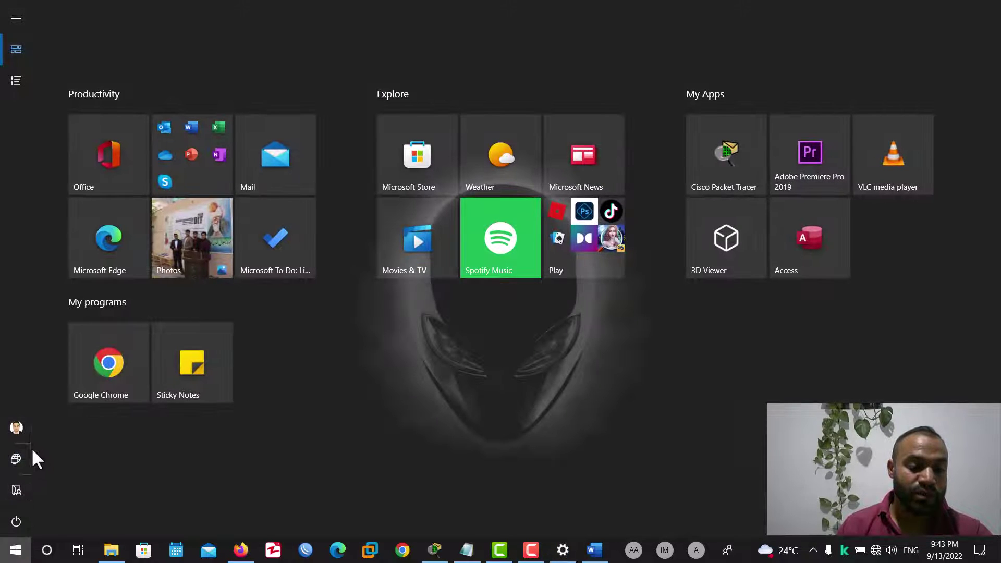
mouse_move(19, 458)
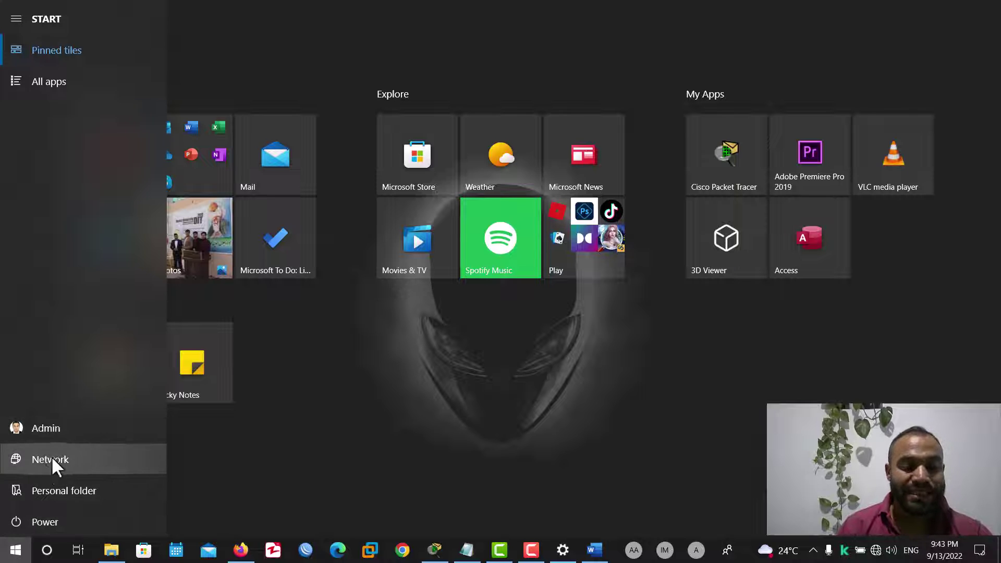
left_click(15, 550)
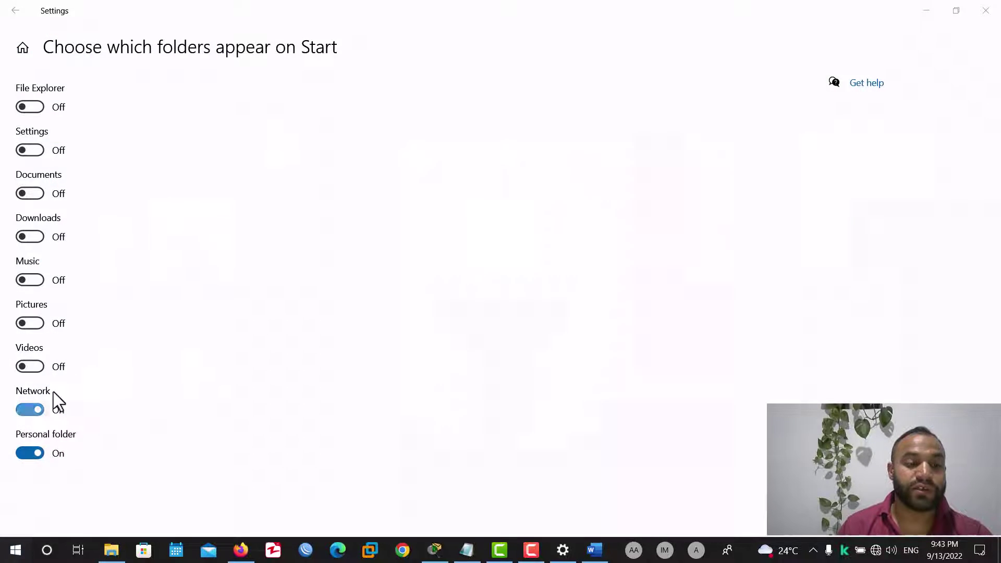
left_click(34, 410)
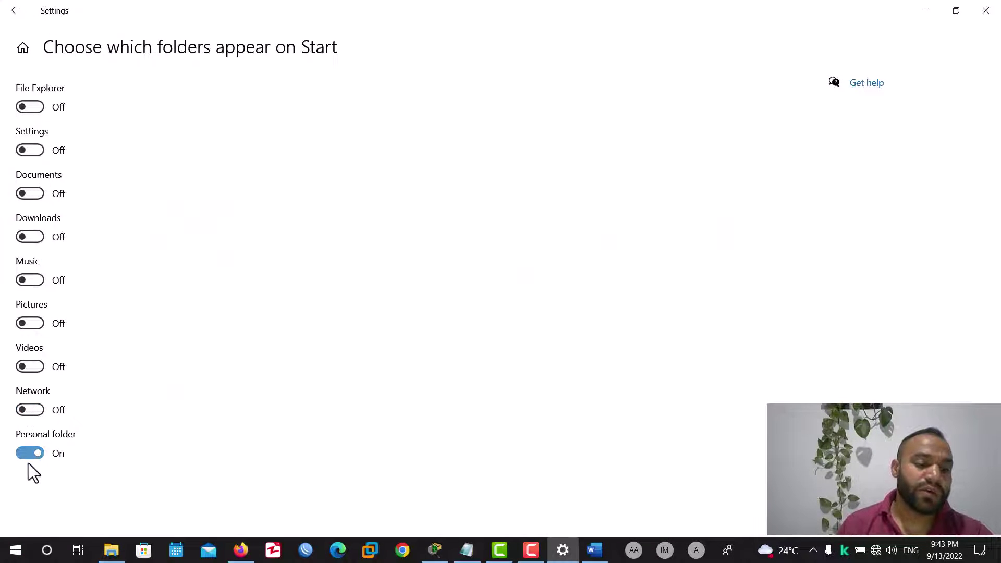
- Open the Personal folder from its Start shortcut, minimize Settings, and move the folder window clear of the desktop icons
key("super")
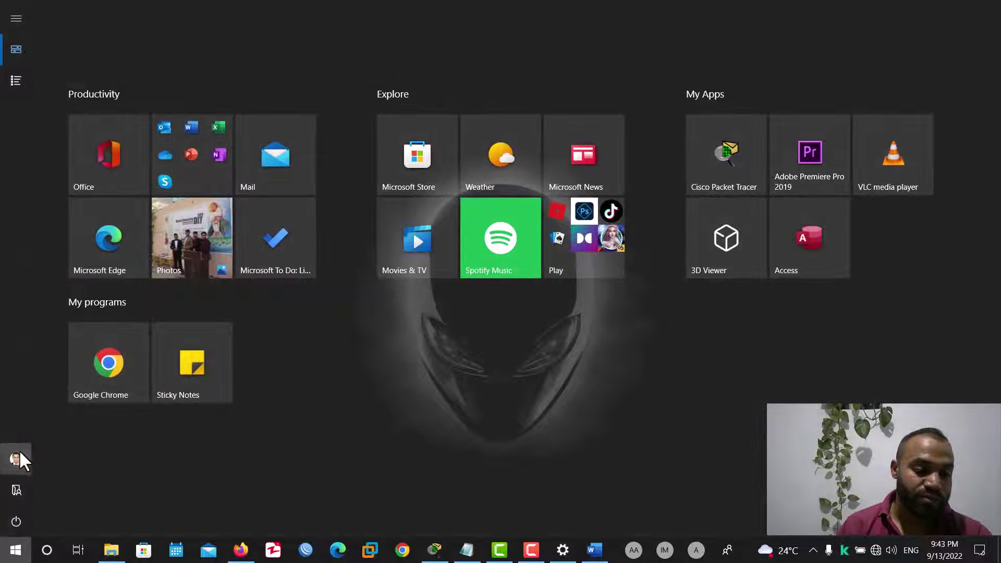
left_click(70, 489)
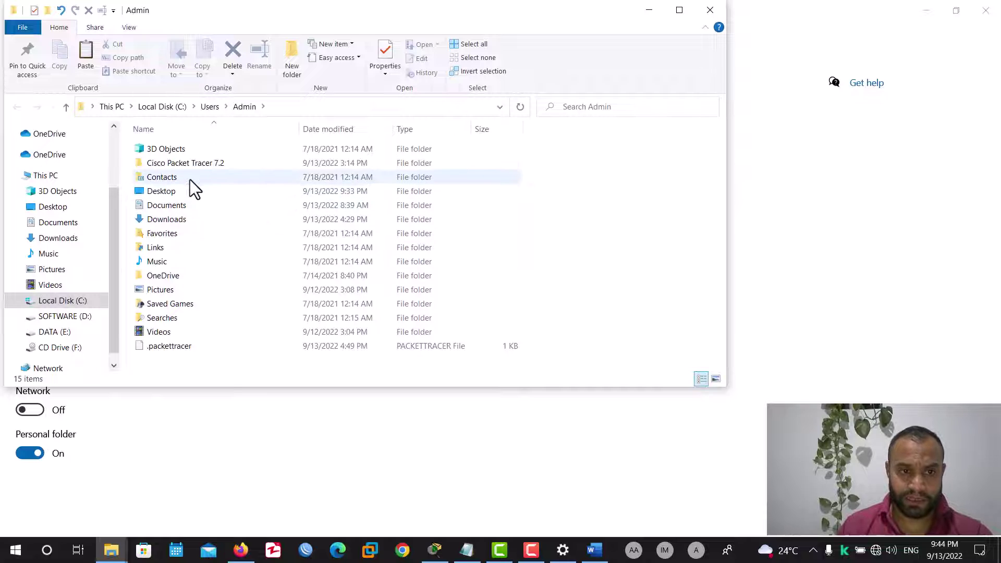
left_click(926, 9)
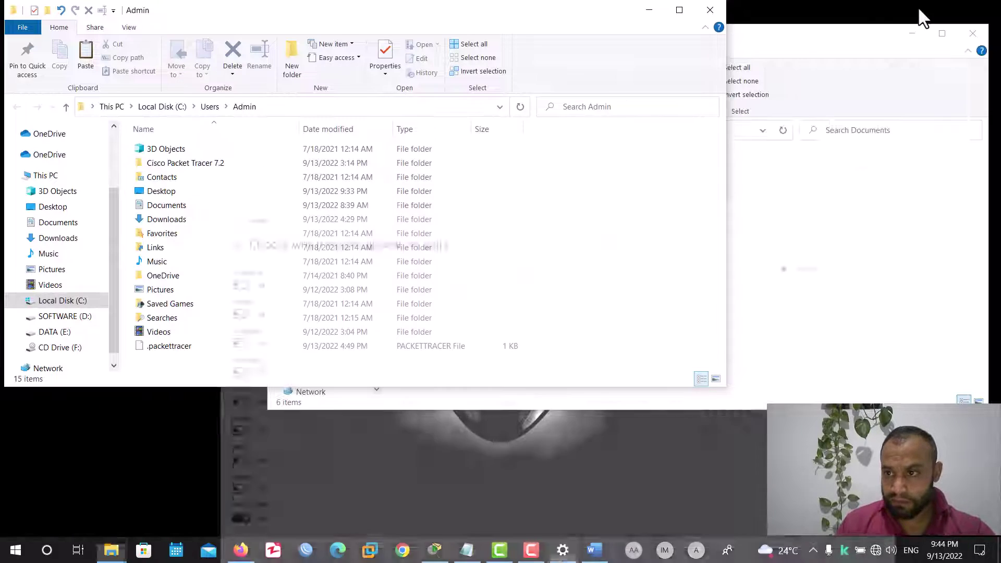
double_click(429, 8)
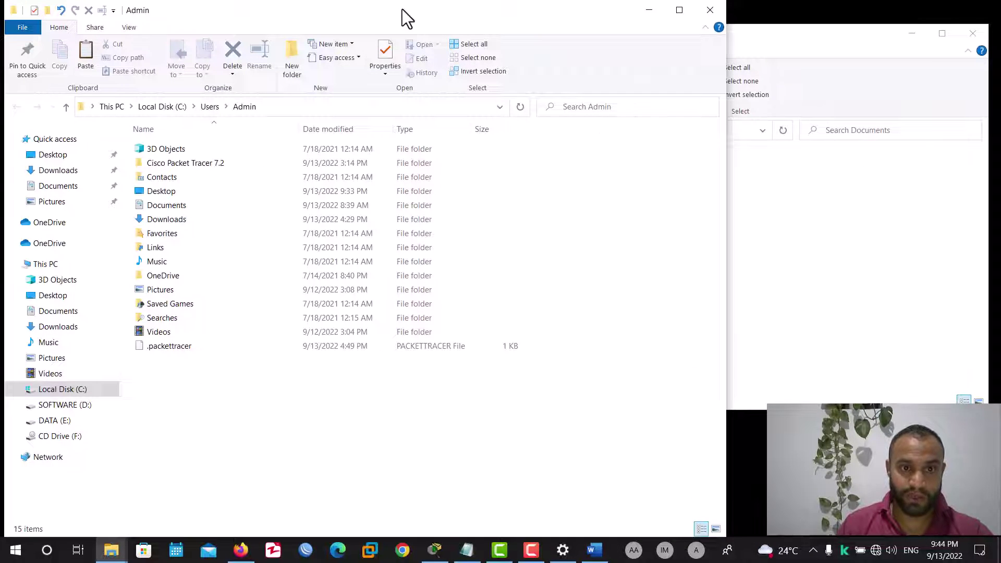
left_click_drag(402, 9, 684, 42)
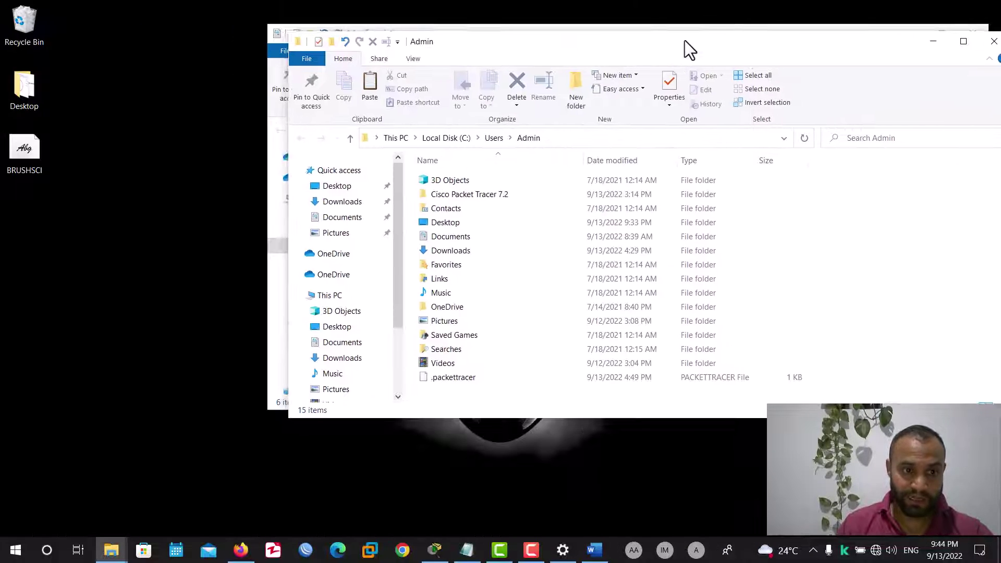
- Compare the BRUSHSCI file in the personal folder's Desktop subfolder with the desktop icon, and close the folder window
double_click(452, 222)
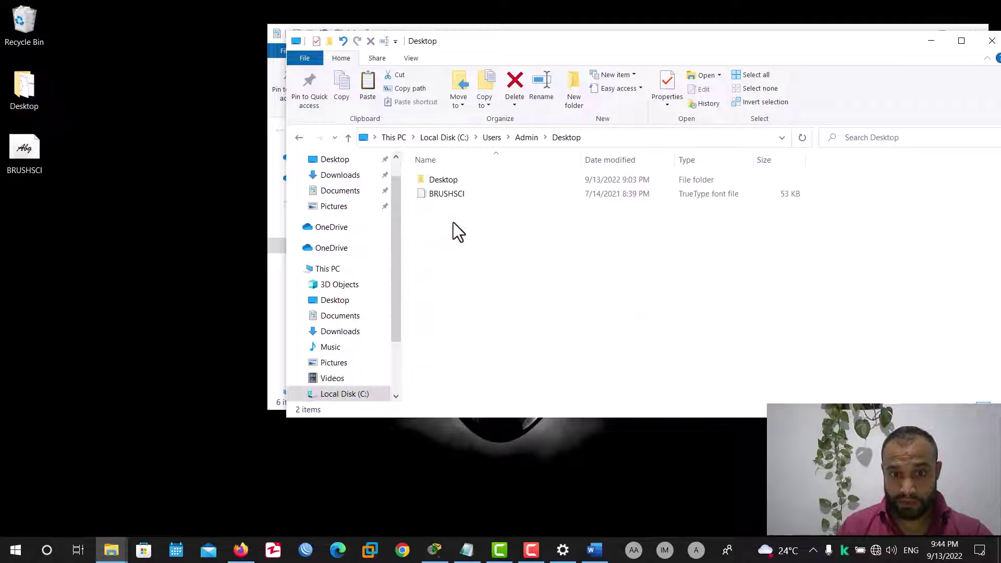
left_click(446, 195)
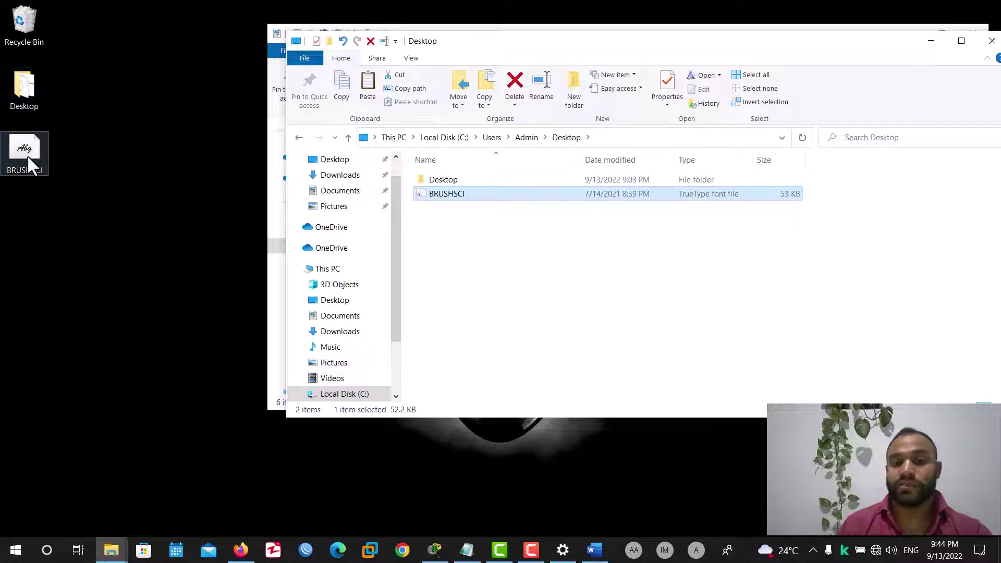
left_click(528, 137)
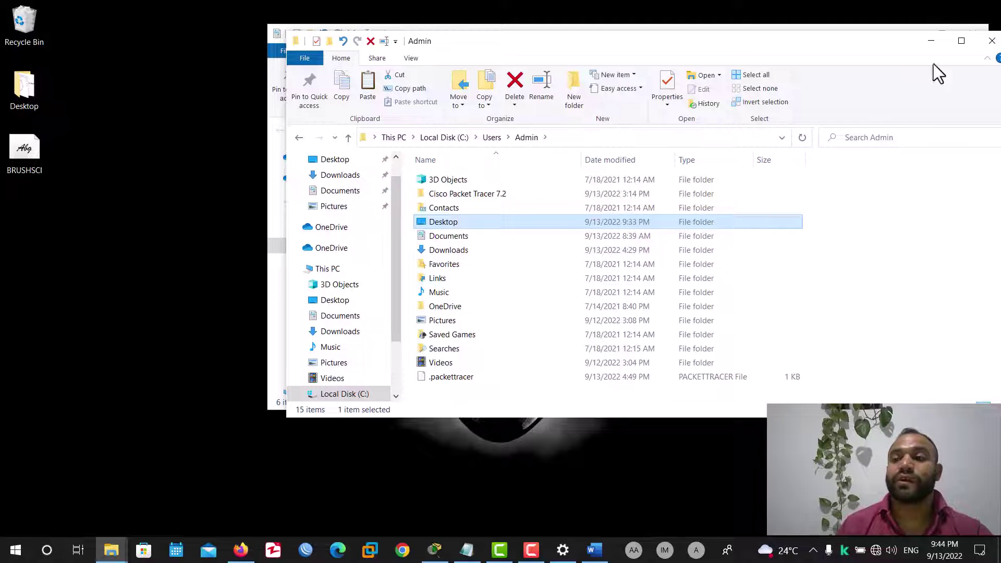
left_click(990, 41)
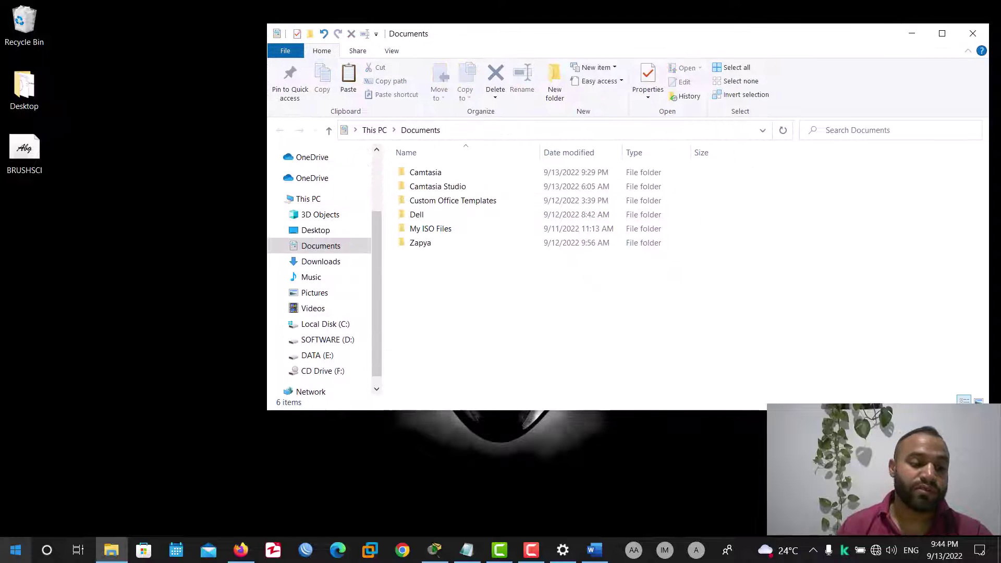
- Check the Start menu shortcuts and reopen the Start personalization page that chooses which folders appear on Start
left_click(16, 550)
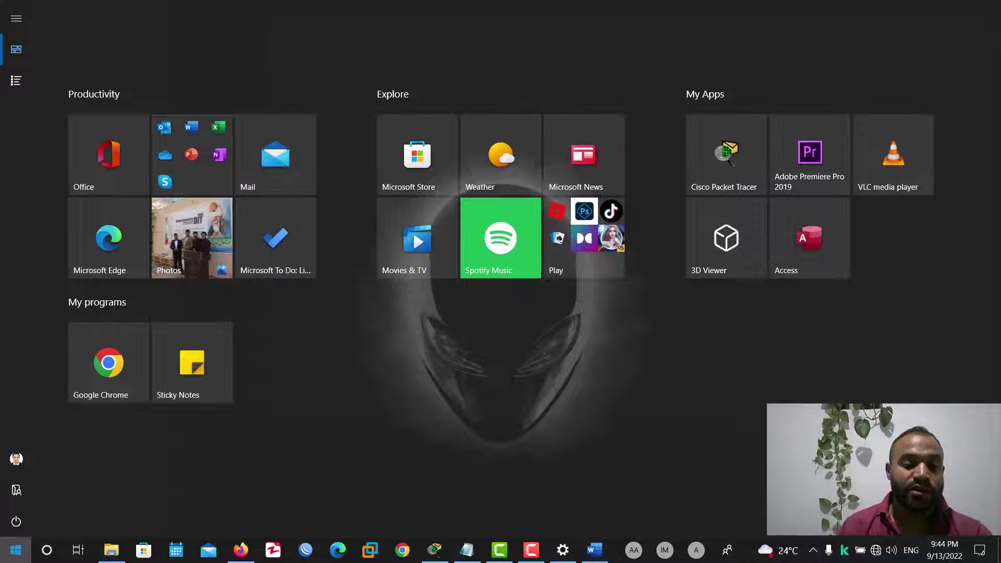
left_click(287, 289)
left_click(138, 366)
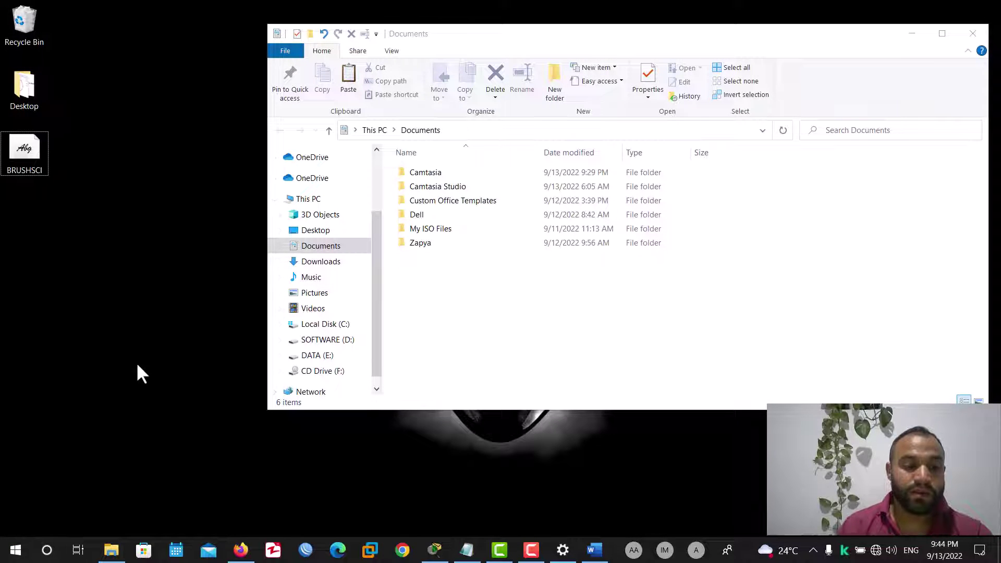
right_click(137, 364)
left_click(180, 353)
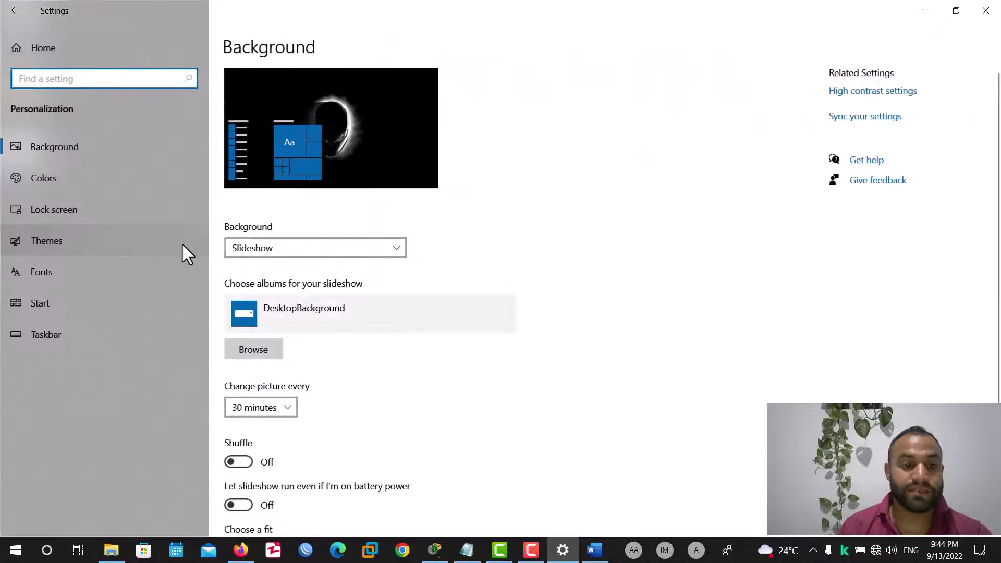
left_click(83, 308)
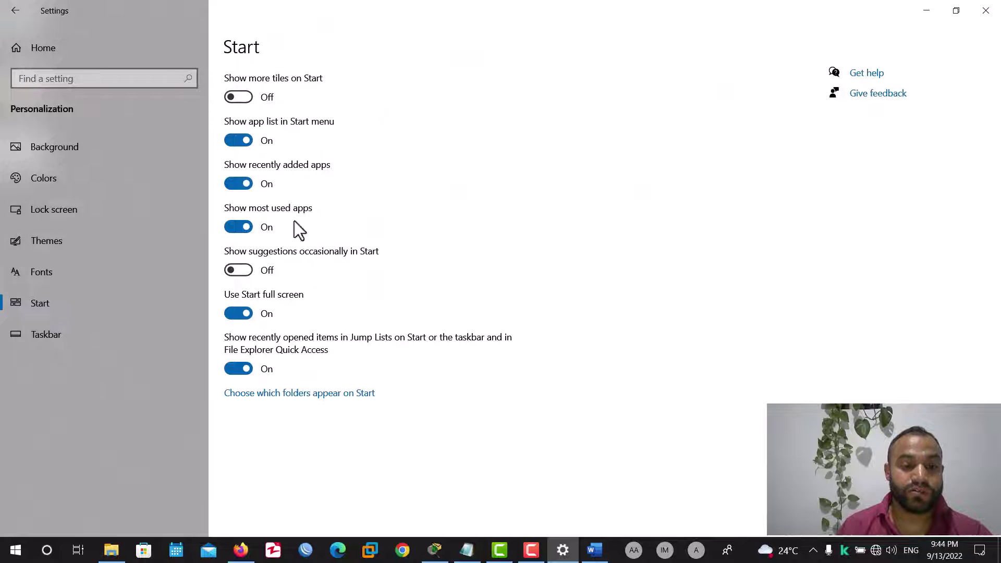
left_click(241, 398)
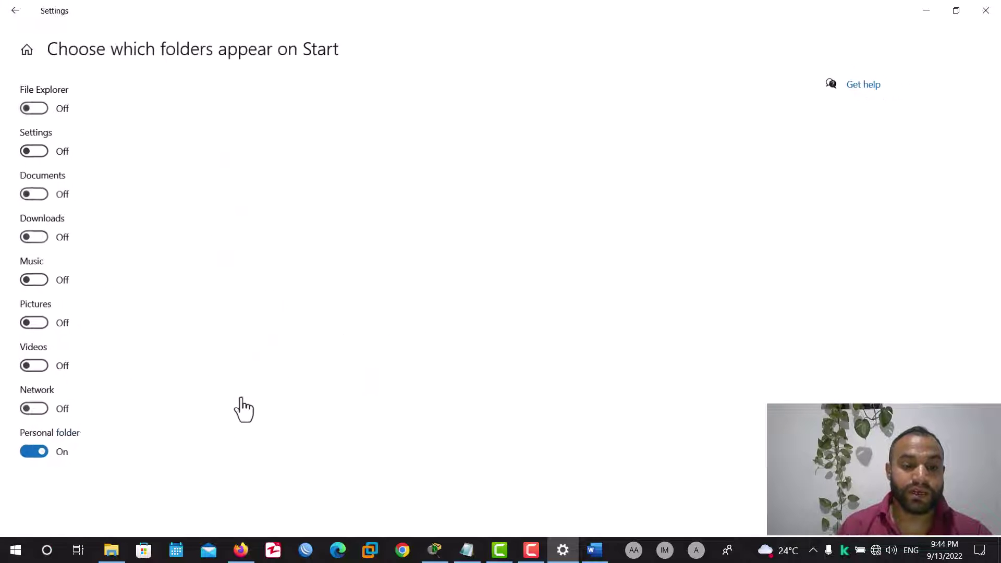
- Turn off the Personal folder shortcut on Start and check the Start menu's remaining shortcuts
left_click(22, 455)
left_click(15, 550)
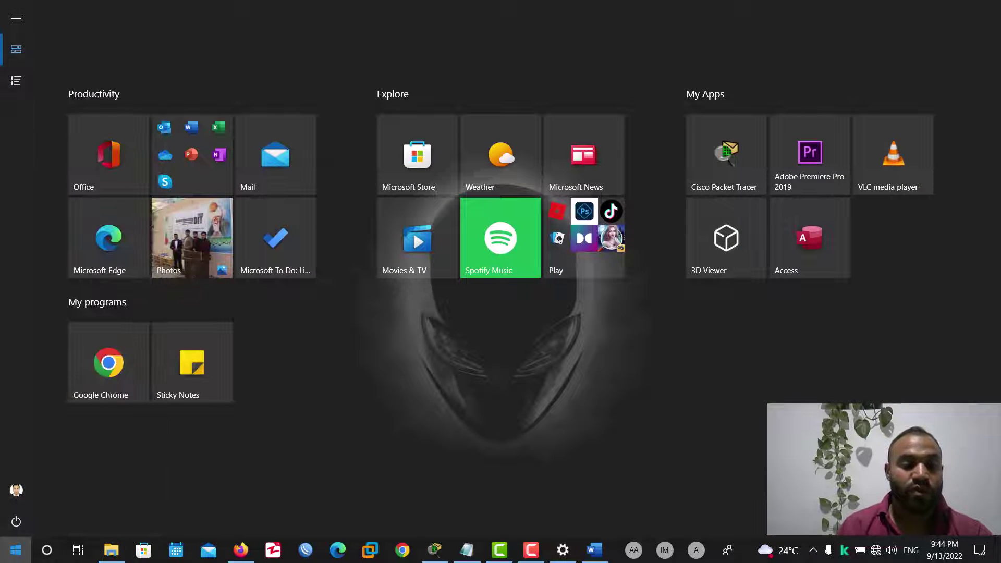
left_click(15, 550)
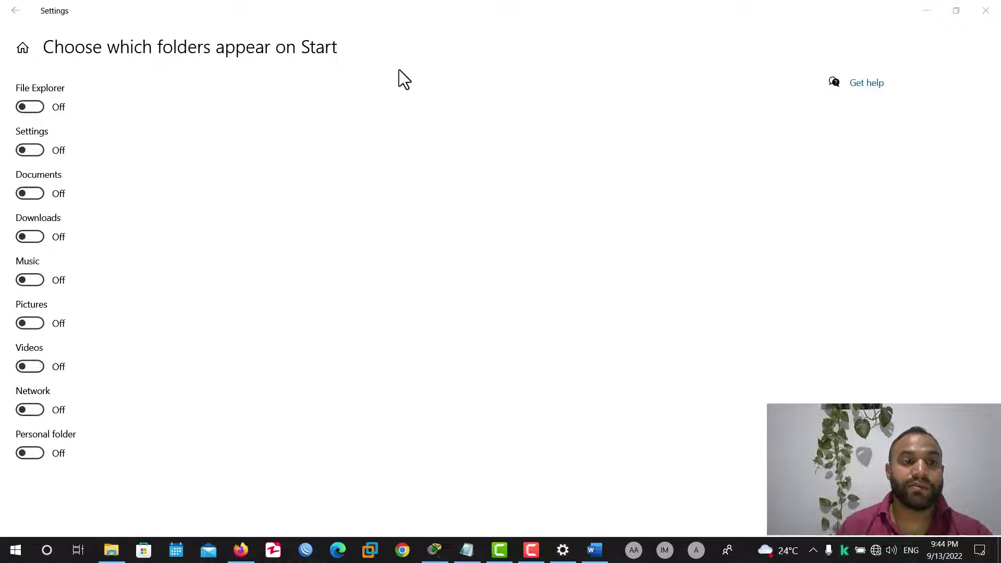
- Go back to the main Start settings page and restore the Settings window to its smaller size
left_click(16, 11)
double_click(351, 9)
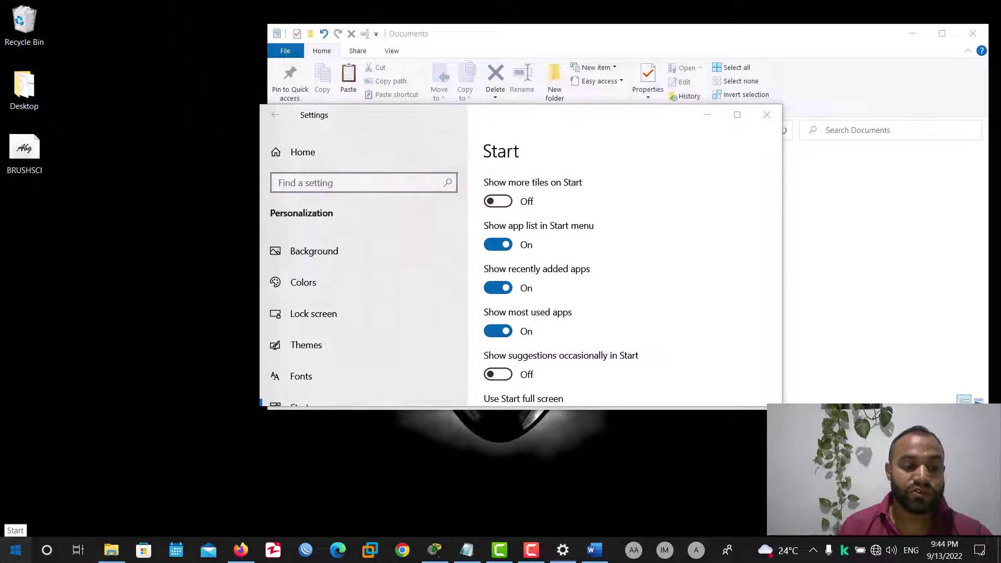
- Maximize the Settings window and turn off Use Start full screen, checking the Start menu's layout before and after the change
left_click(15, 549)
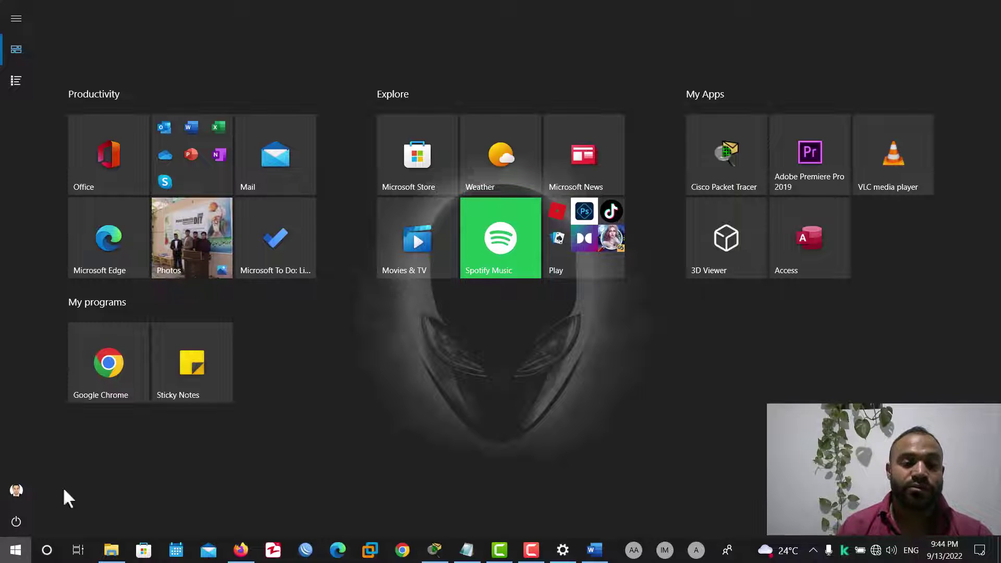
key("Escape")
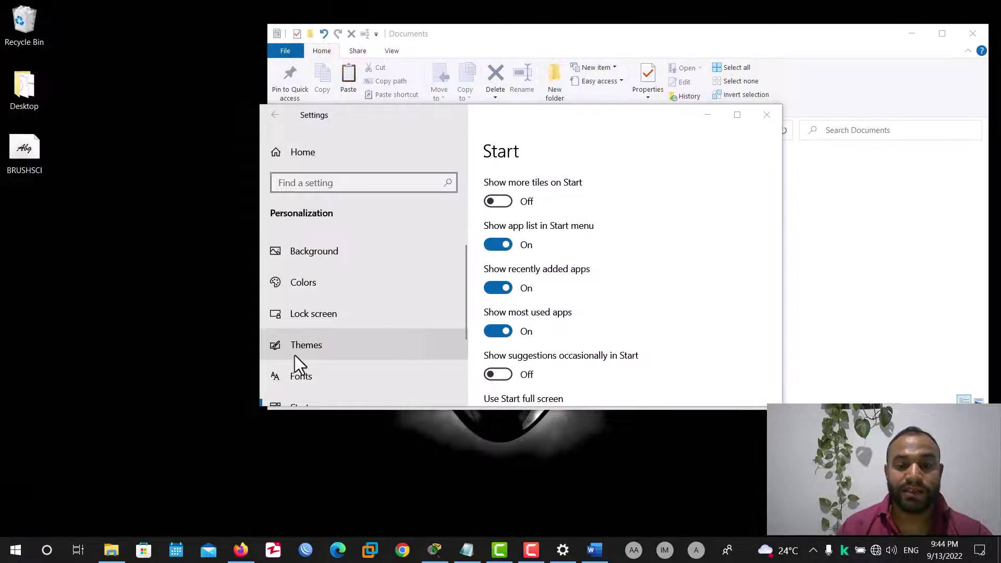
left_click(739, 118)
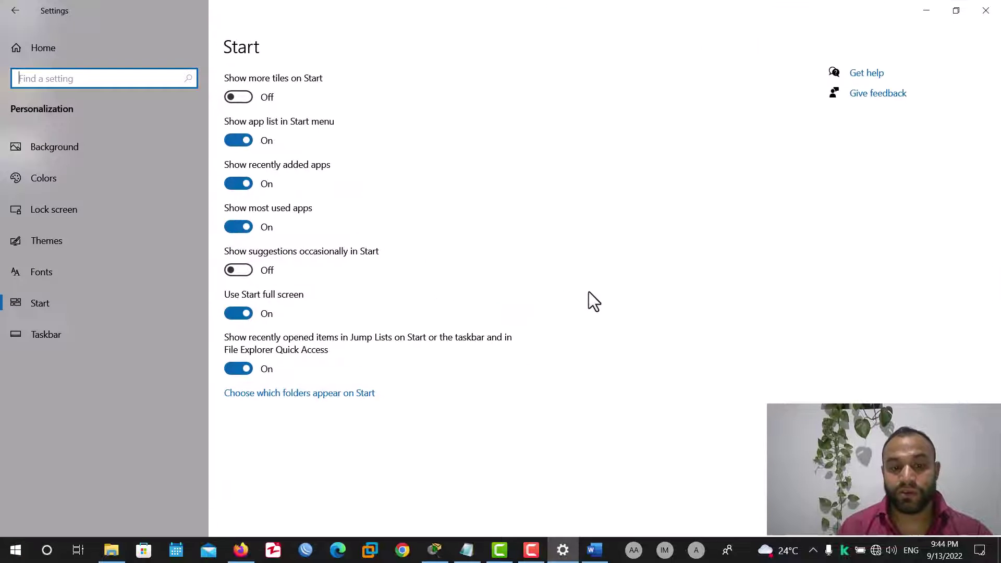
left_click(238, 316)
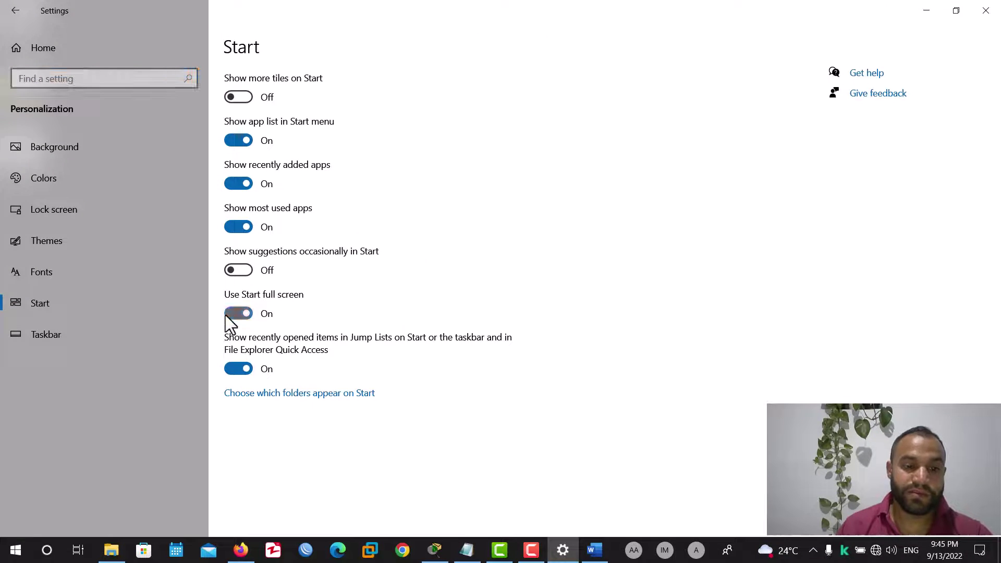
left_click(15, 550)
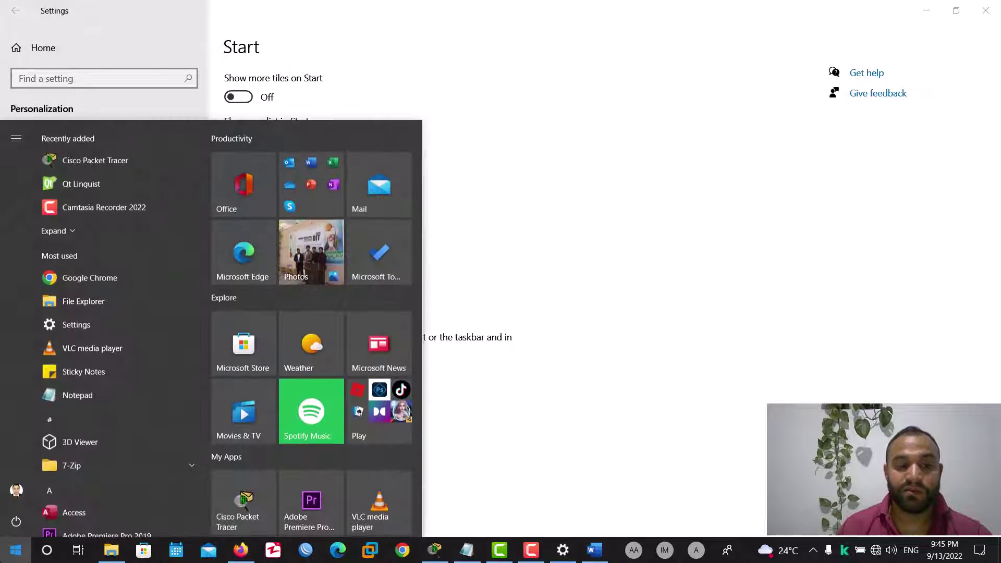
left_click(530, 276)
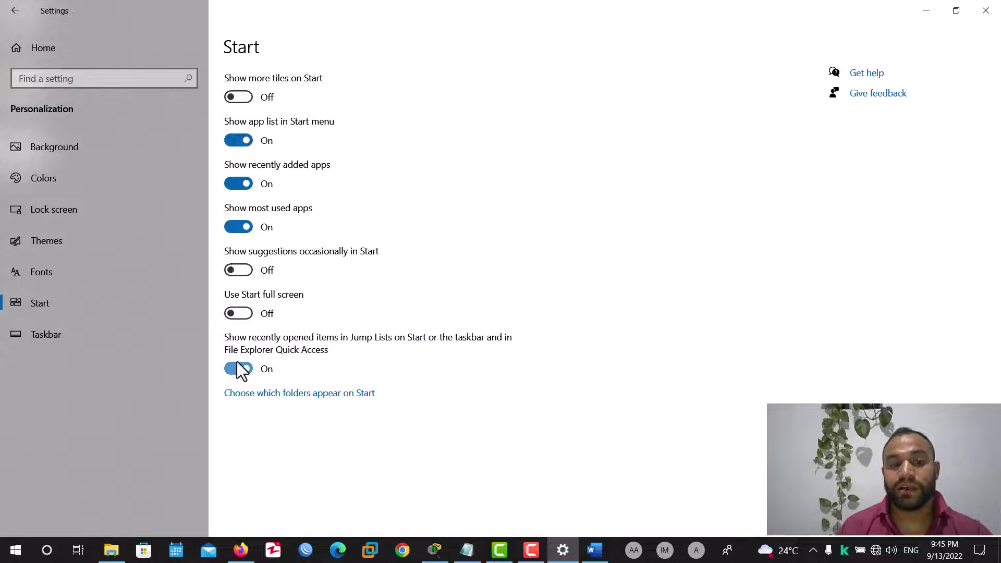